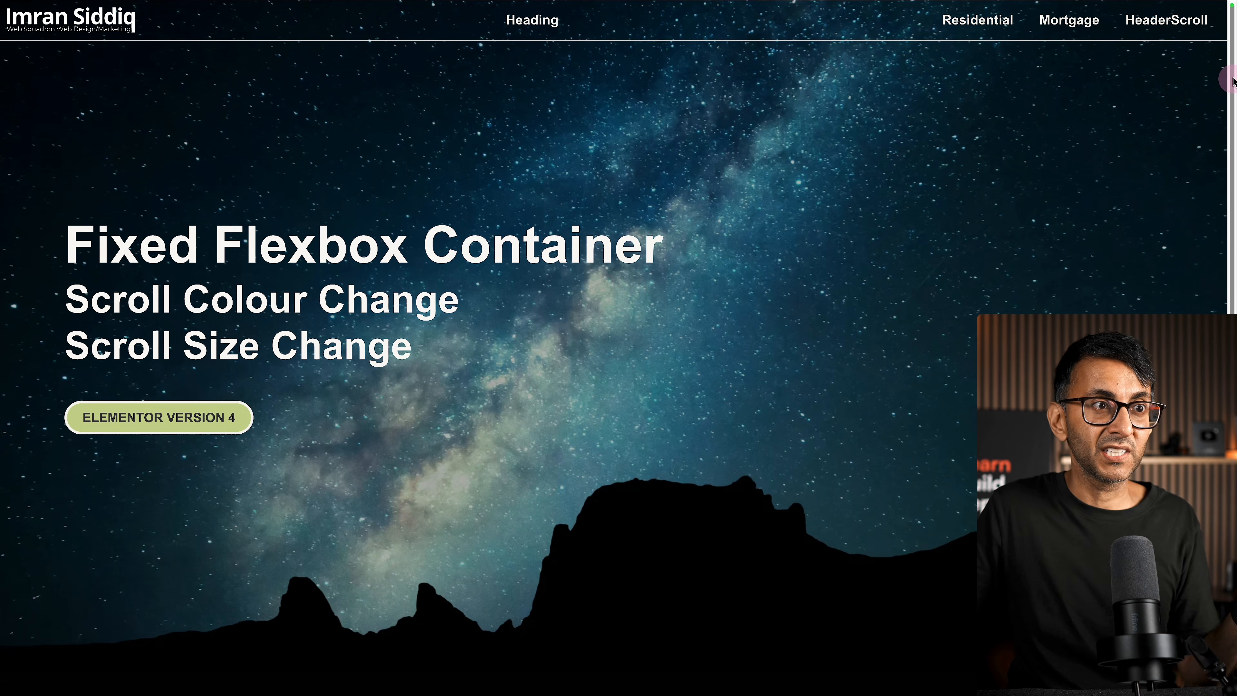
Scroll the published page to examine how the fixed header changes in colour and size.
{"action": "mouse_move", "coordinate": [1233, 95]}
{"action": "left_mouse_down"}
{"action": "mouse_move", "coordinate": [1225, 135]}
{"action": "mouse_move", "coordinate": [1227, 106]}
{"action": "left_mouse_up"}
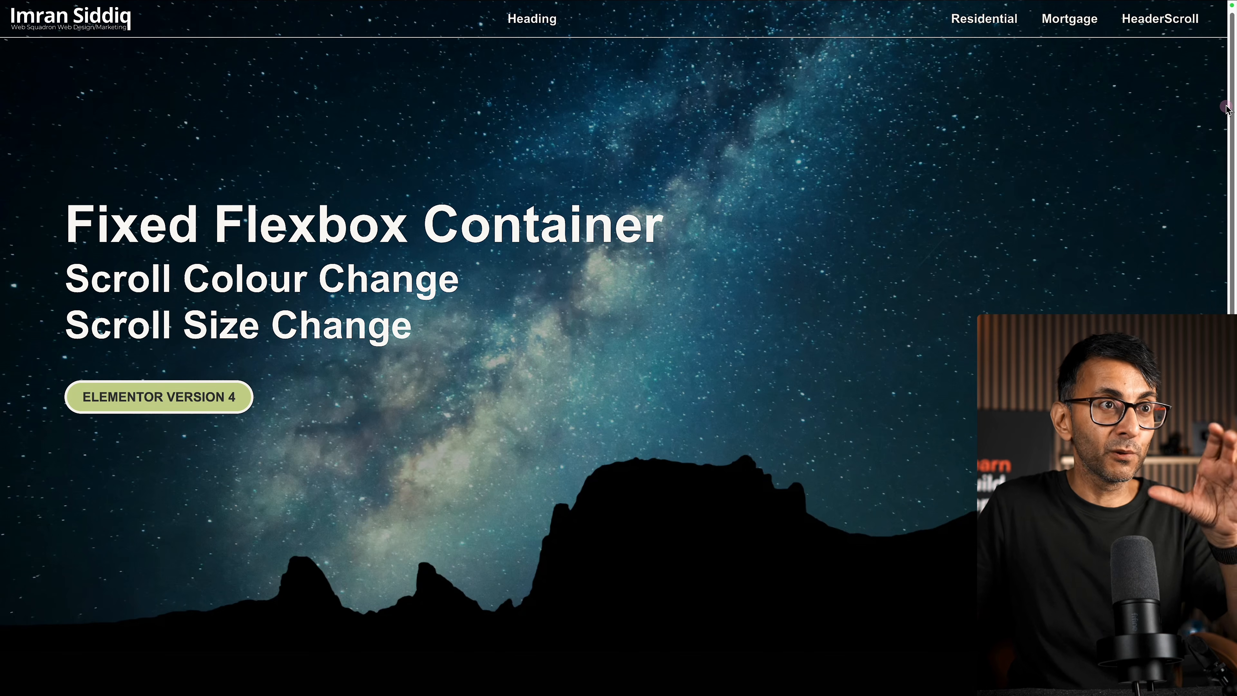
{"action": "left_click_drag", "start_coordinate": [1226, 108], "coordinate": [1236, 215]}
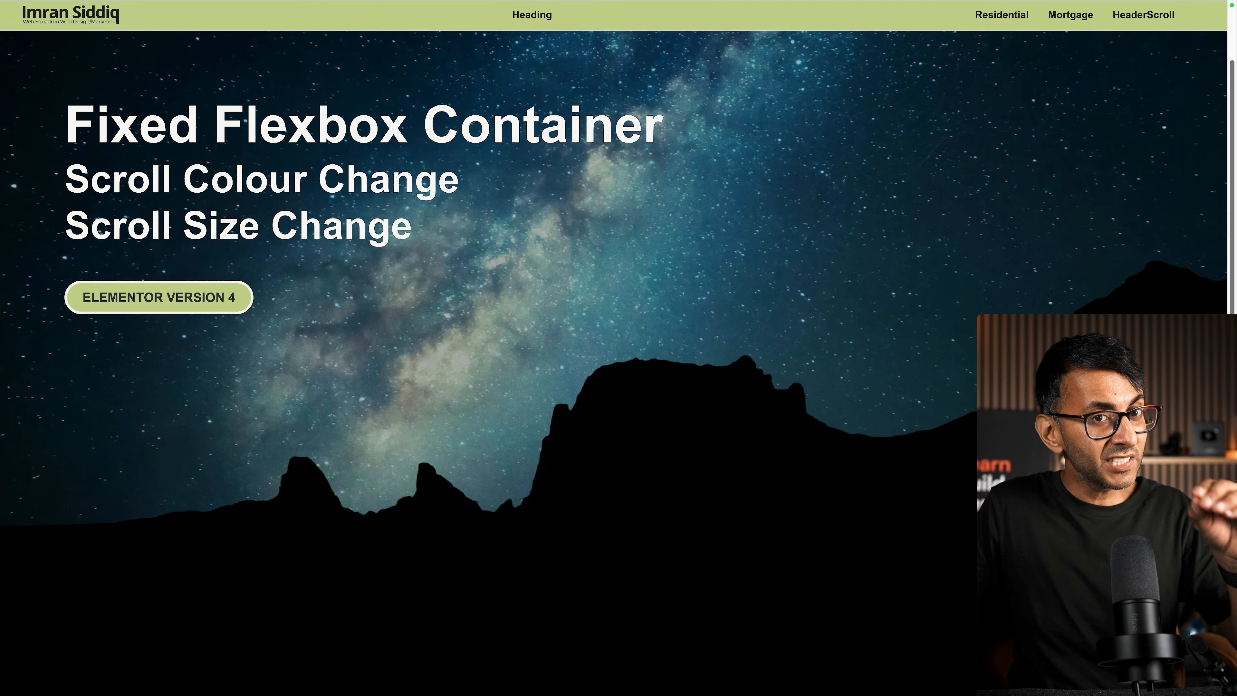
{"action": "mouse_move", "coordinate": [1236, 215]}
{"action": "left_mouse_down"}
{"action": "mouse_move", "coordinate": [1235, 168]}
{"action": "mouse_move", "coordinate": [1236, 208]}
{"action": "left_mouse_up"}
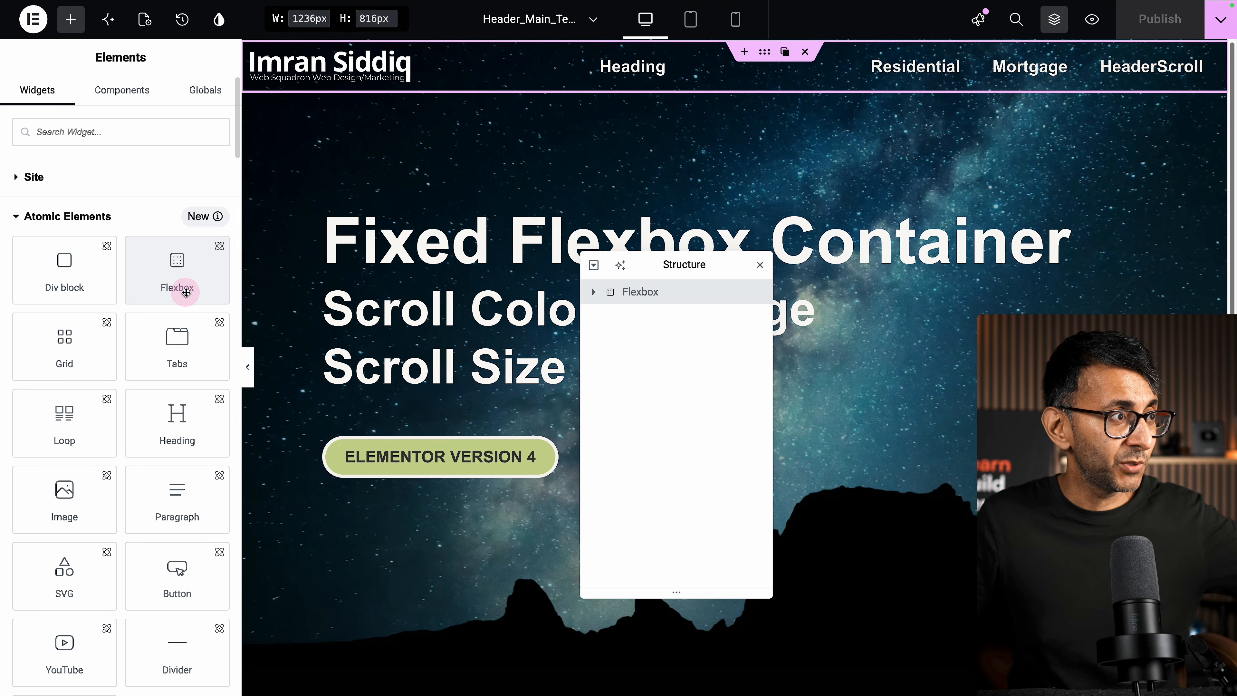
Look through the header flexbox's interactions, style, custom CSS and general settings.
{"action": "left_click", "coordinate": [625, 292]}
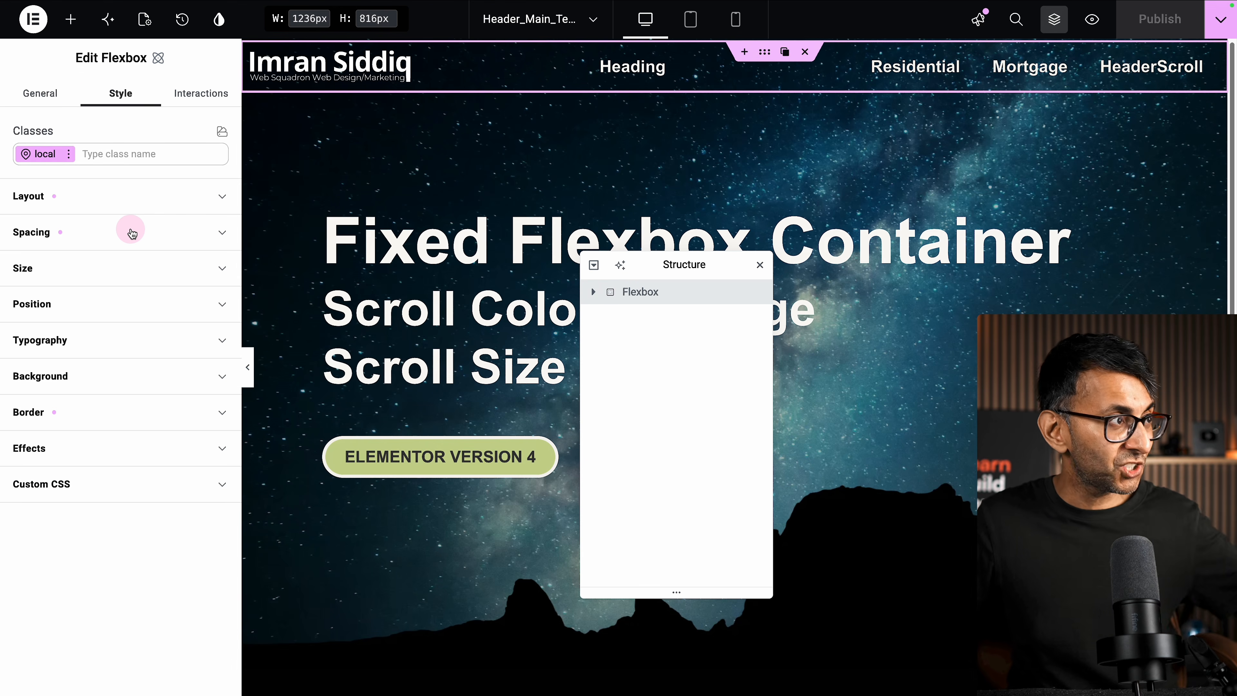
{"action": "left_click", "coordinate": [193, 99]}
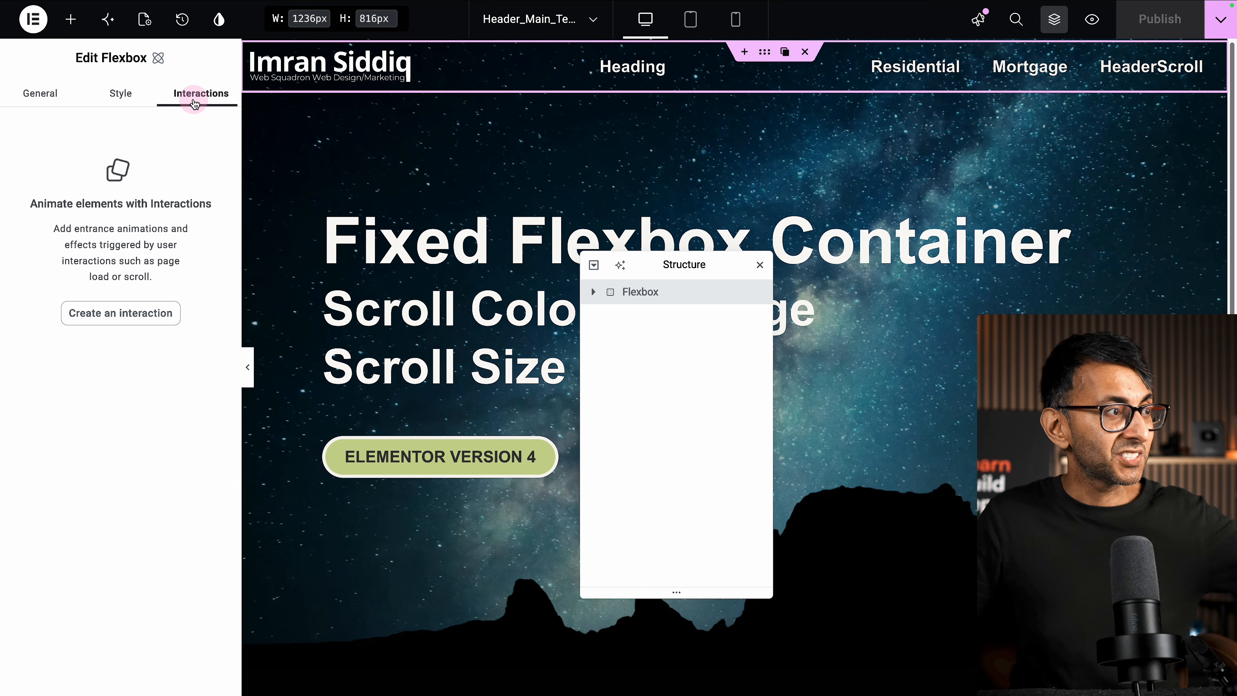
{"action": "left_click", "coordinate": [29, 92]}
{"action": "left_click", "coordinate": [90, 89]}
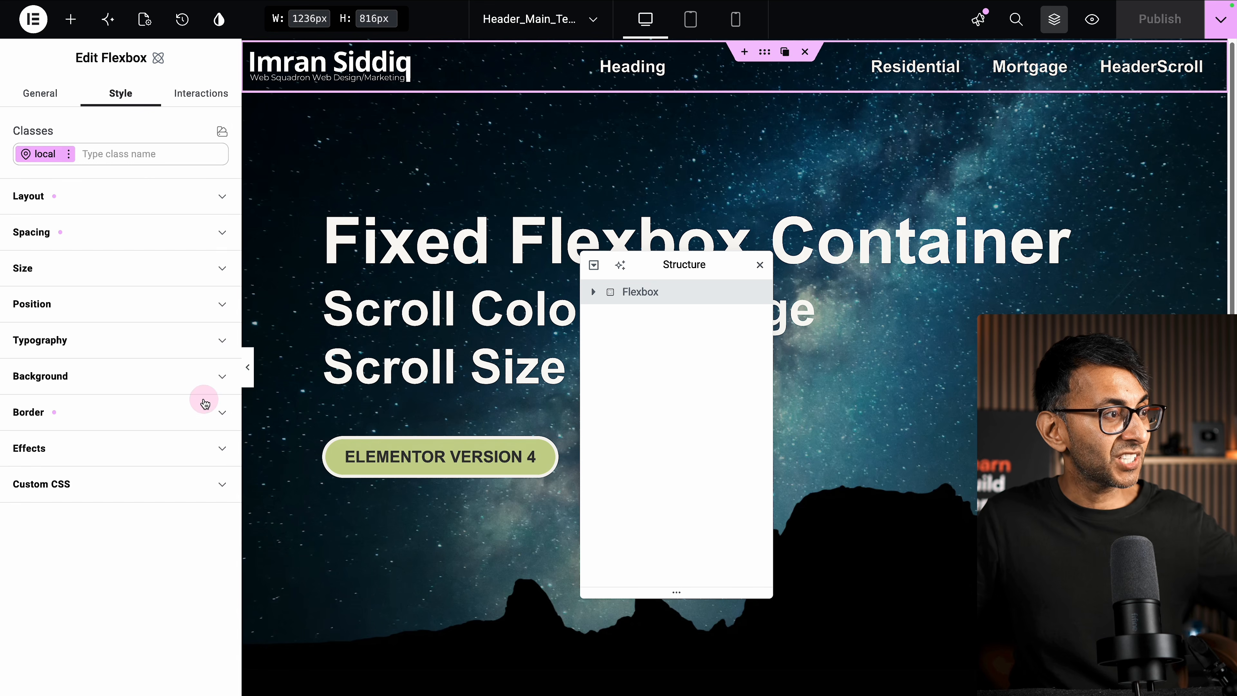
{"action": "left_click", "coordinate": [216, 485]}
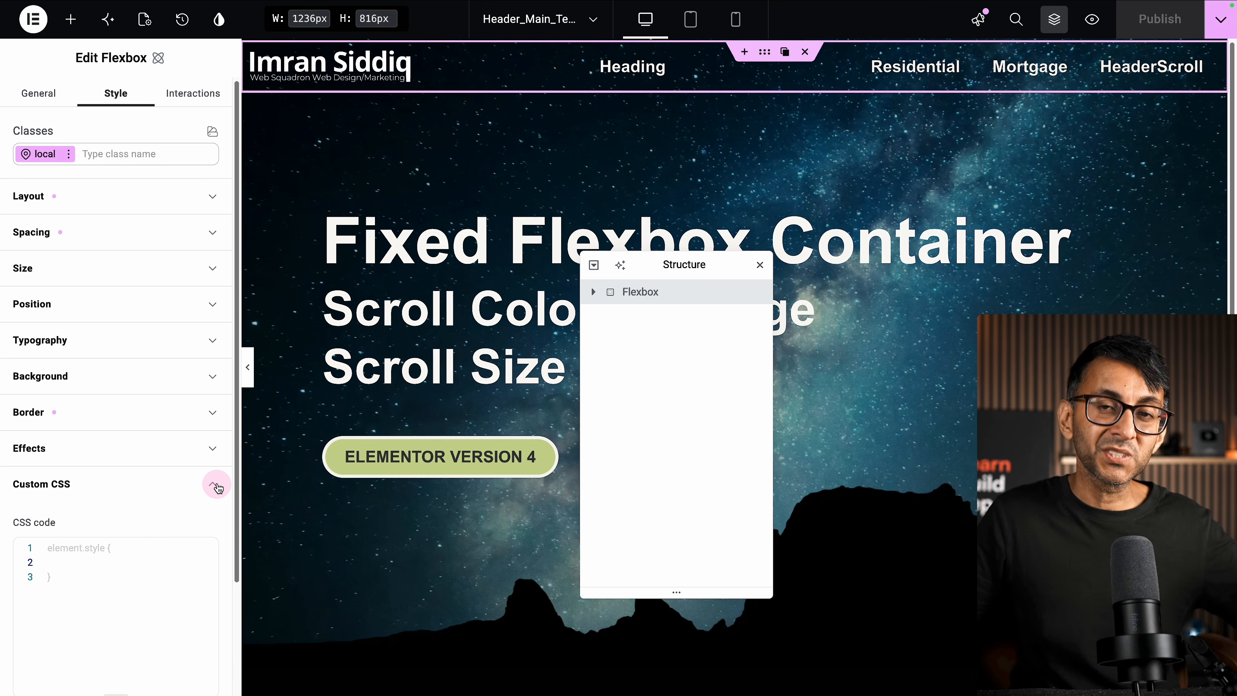
{"action": "left_click", "coordinate": [41, 100]}
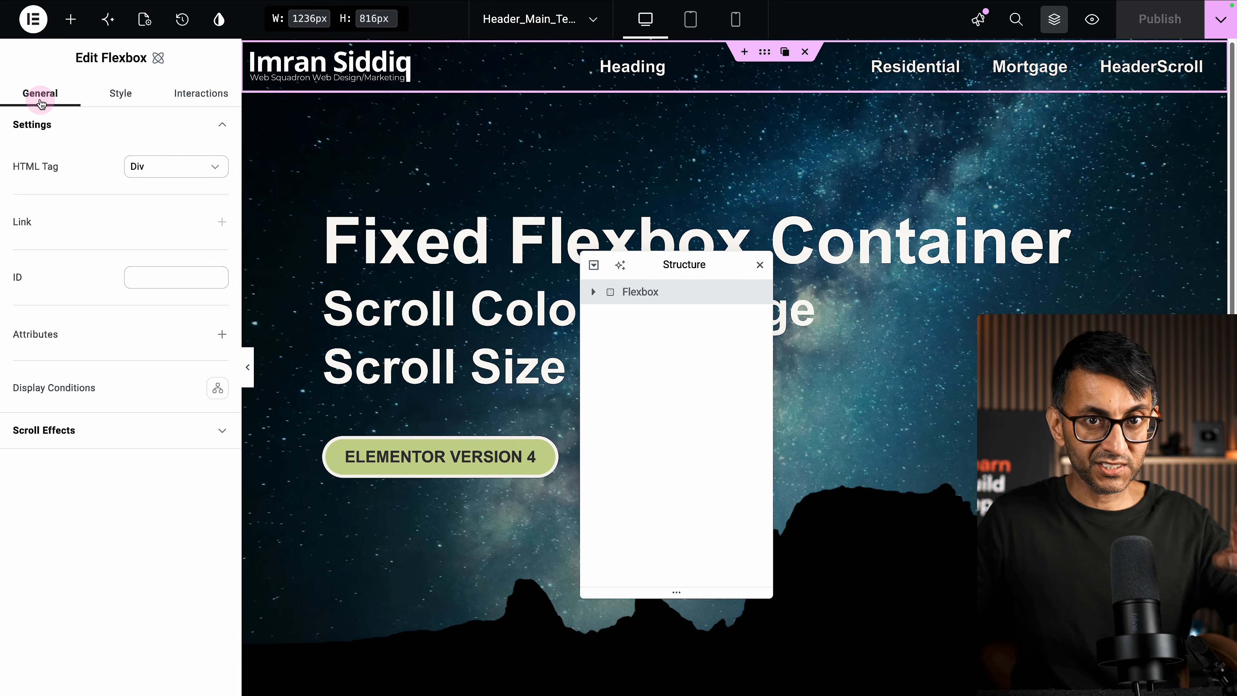
Examine the header flexbox's scroll effect settings, from the enable switch and offset through the colour variables and shrink options.
{"action": "left_click", "coordinate": [175, 433]}
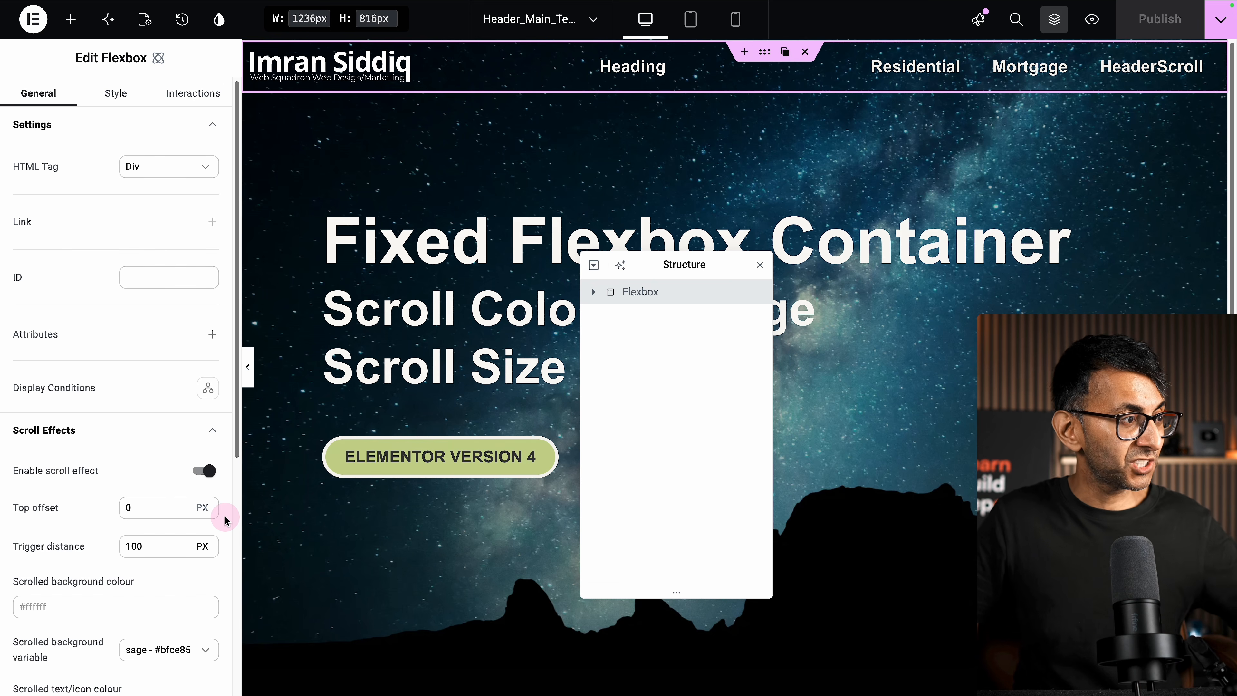
{"action": "scroll", "coordinate": [214, 492], "scroll_direction": "down", "scroll_amount": 3}
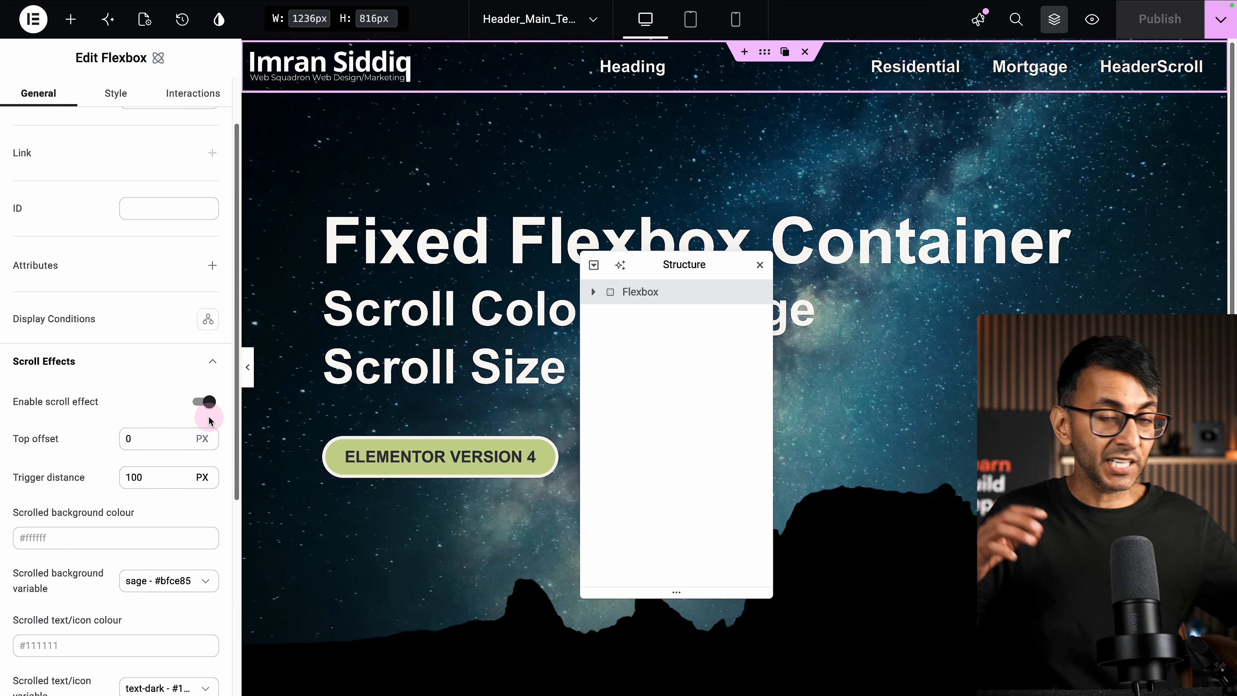
{"action": "scroll", "coordinate": [157, 445], "scroll_direction": "down", "scroll_amount": 6}
{"action": "scroll", "coordinate": [158, 443], "scroll_direction": "down", "scroll_amount": 1}
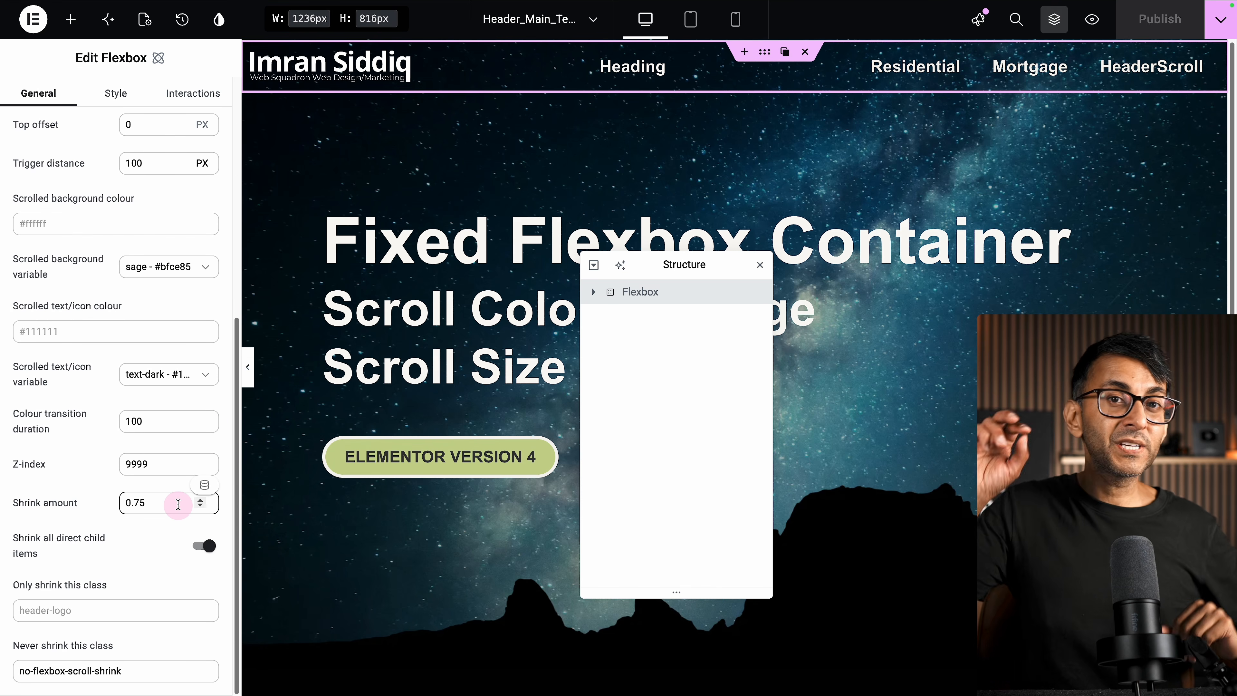
{"action": "scroll", "coordinate": [174, 421], "scroll_direction": "up", "scroll_amount": 8}
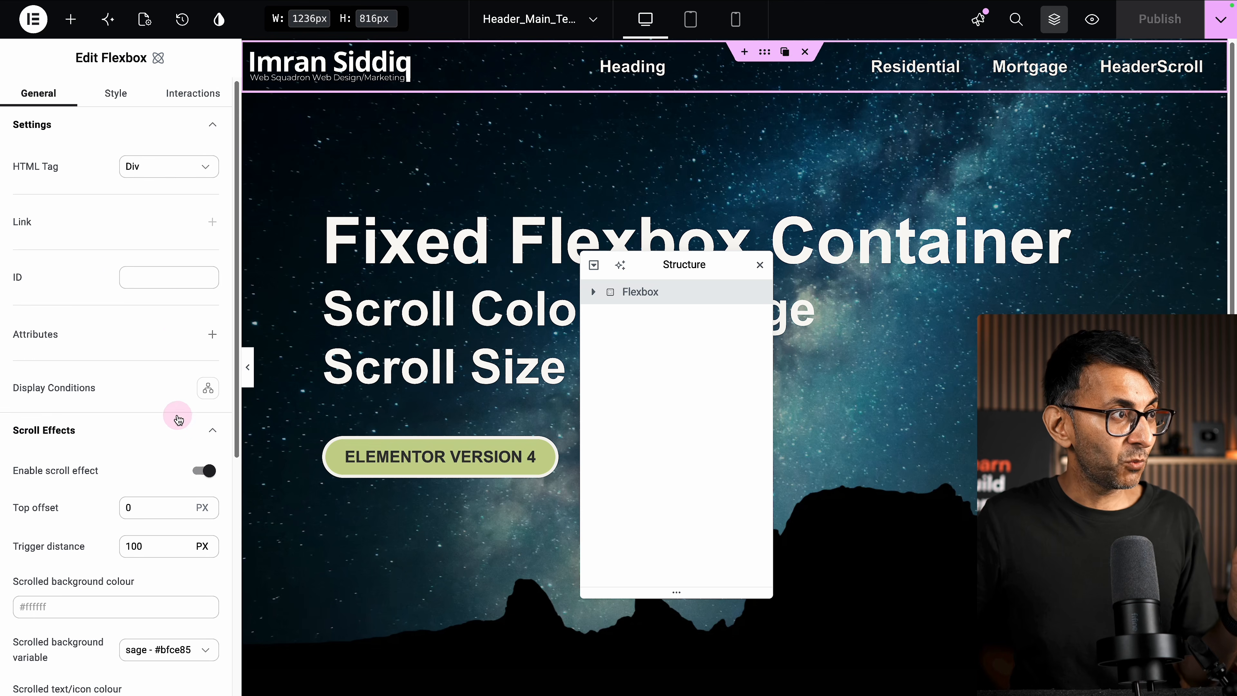
{"action": "left_click", "coordinate": [210, 431]}
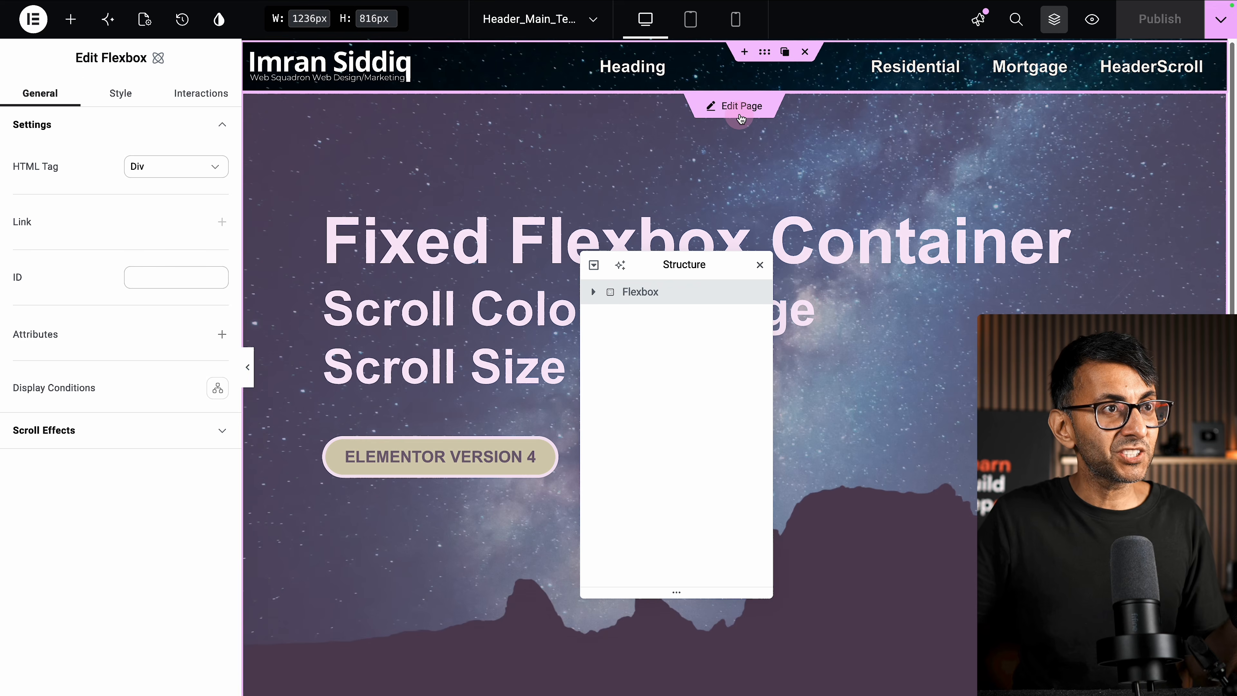
Open the page itself for editing and examine its first flexbox's scroll effect settings and the header's behaviour on scrolling.
{"action": "left_click", "coordinate": [740, 118]}
{"action": "left_click", "coordinate": [699, 295]}
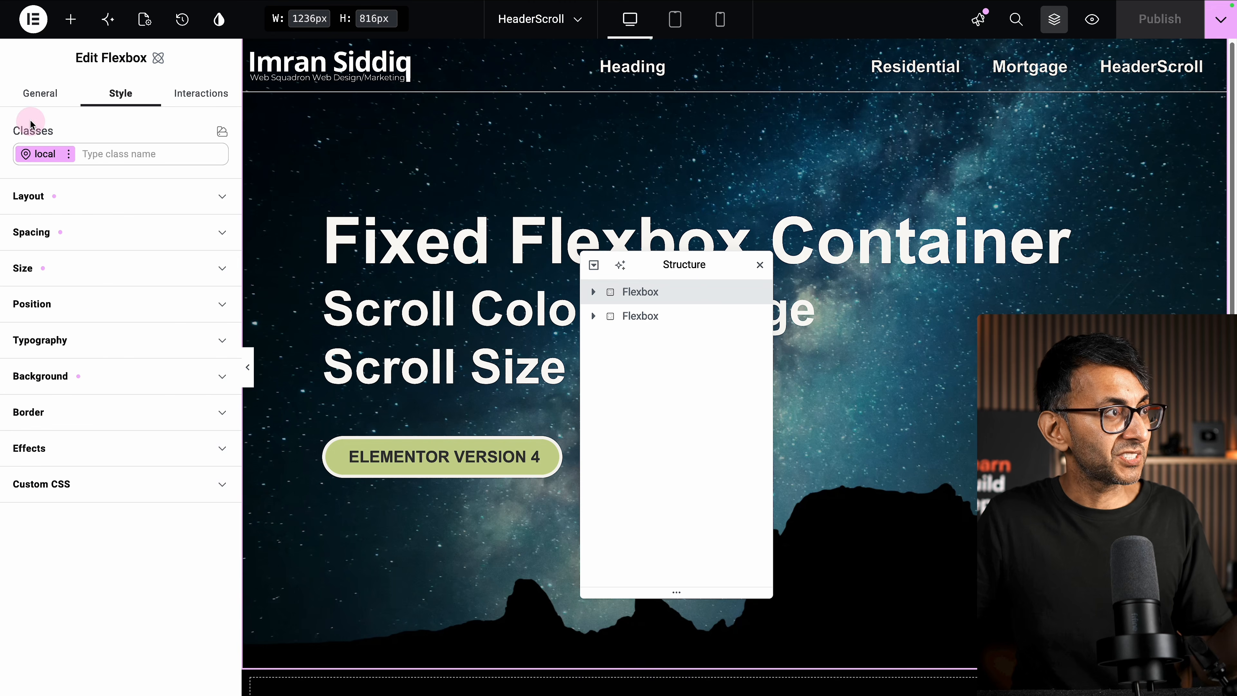
{"action": "left_click", "coordinate": [36, 94]}
{"action": "left_click", "coordinate": [198, 432]}
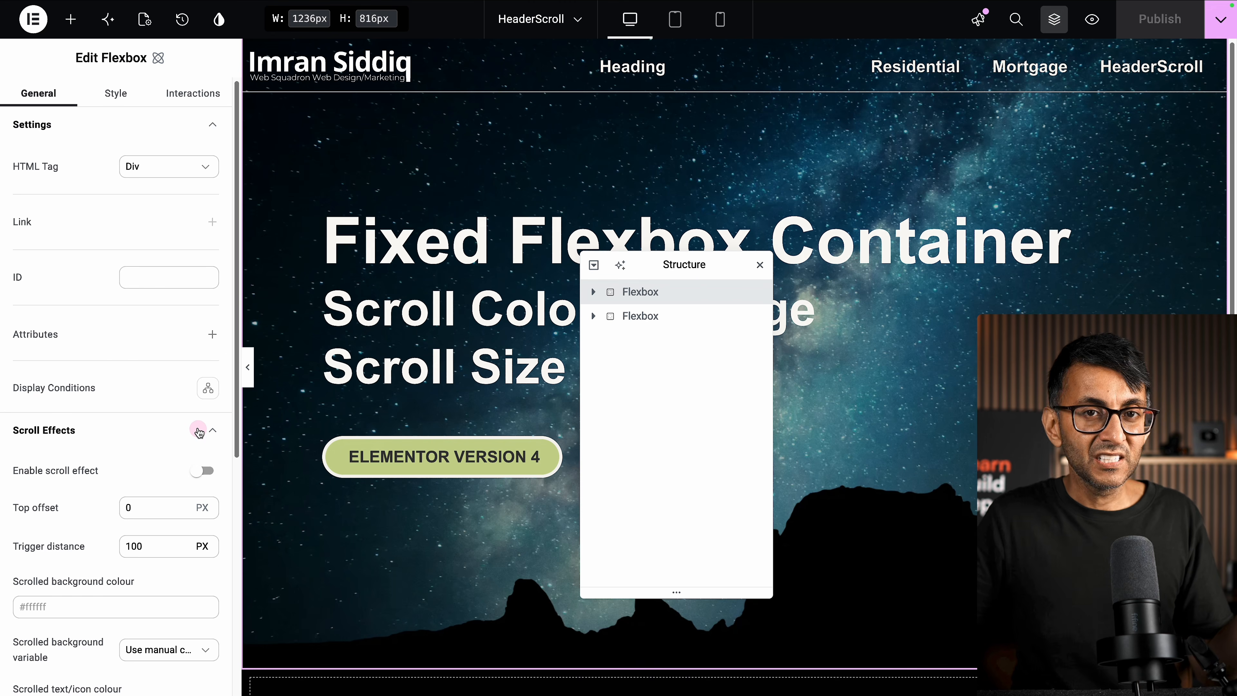
{"action": "left_click", "coordinate": [199, 431]}
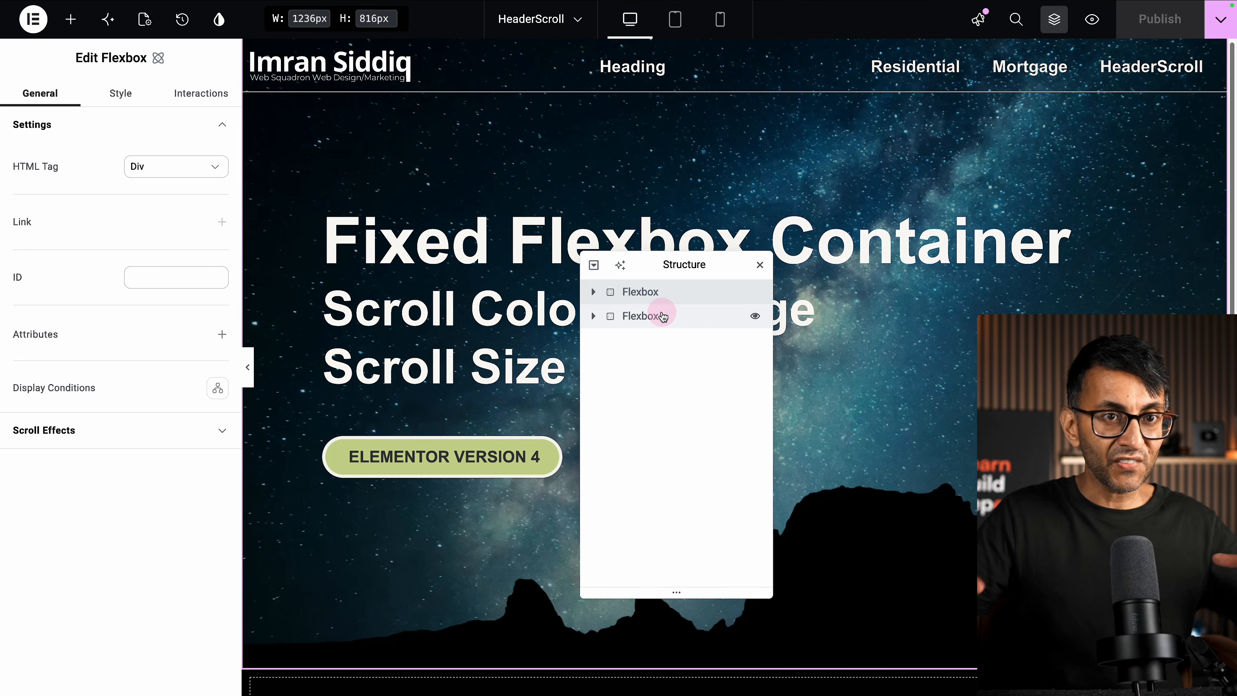
{"action": "scroll", "coordinate": [541, 594], "scroll_direction": "down", "scroll_amount": 7}
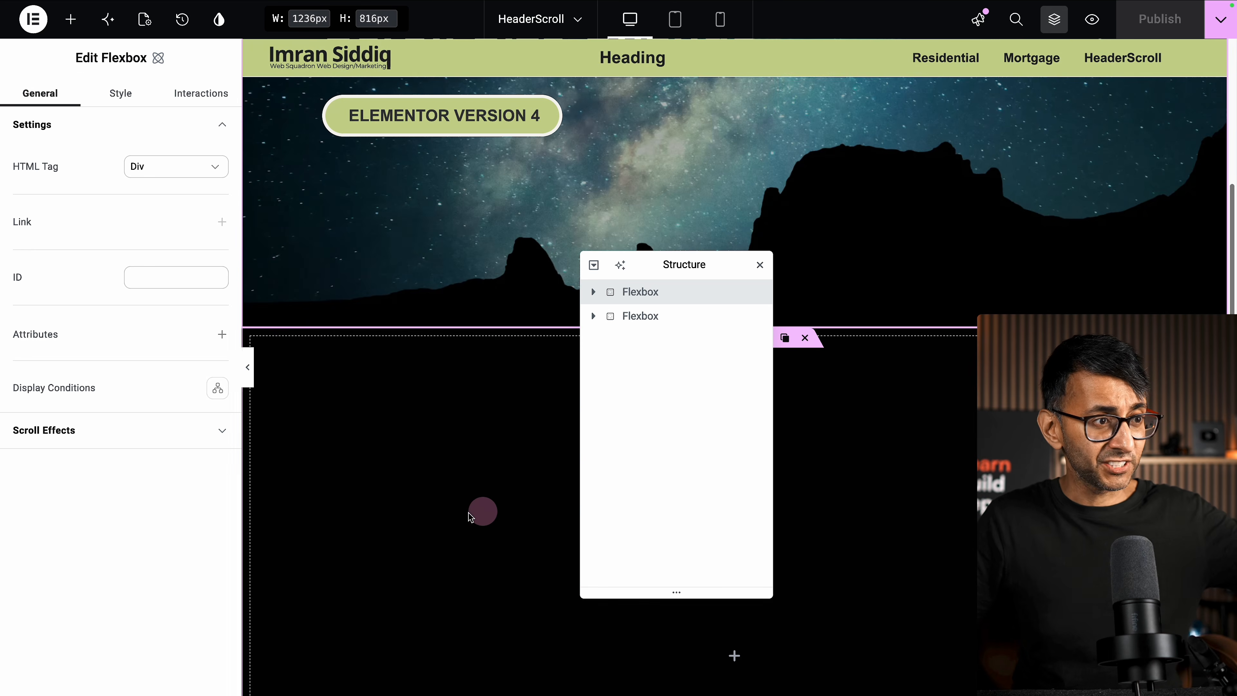
{"action": "scroll", "coordinate": [526, 524], "scroll_direction": "up", "scroll_amount": 7}
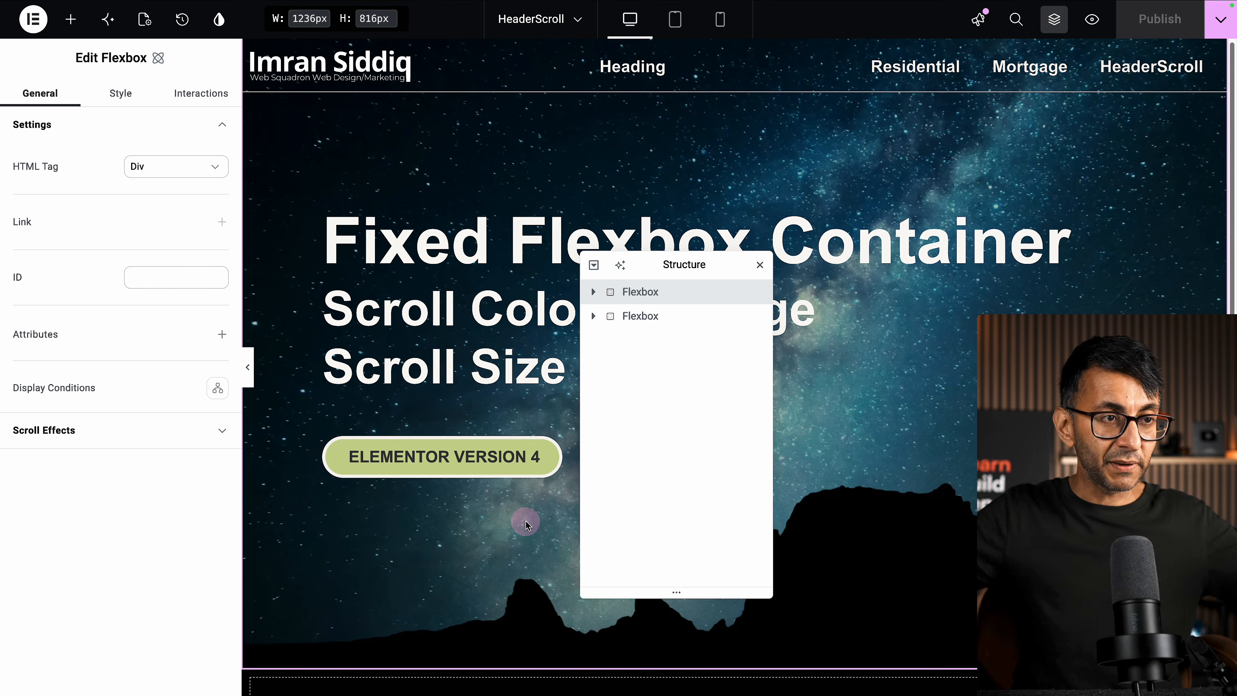
Return to the header template and inspect the logo SVG's custom CSS and the heading's typography settings.
{"action": "left_click", "coordinate": [596, 294]}
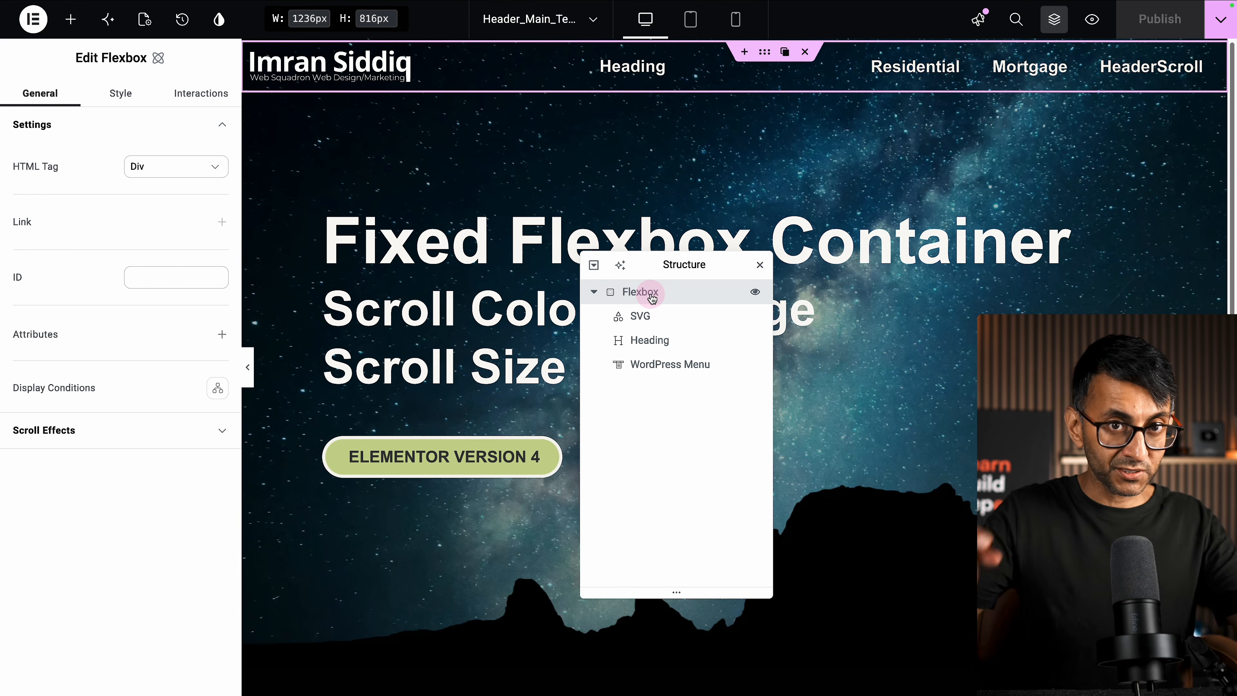
{"action": "left_click", "coordinate": [684, 319]}
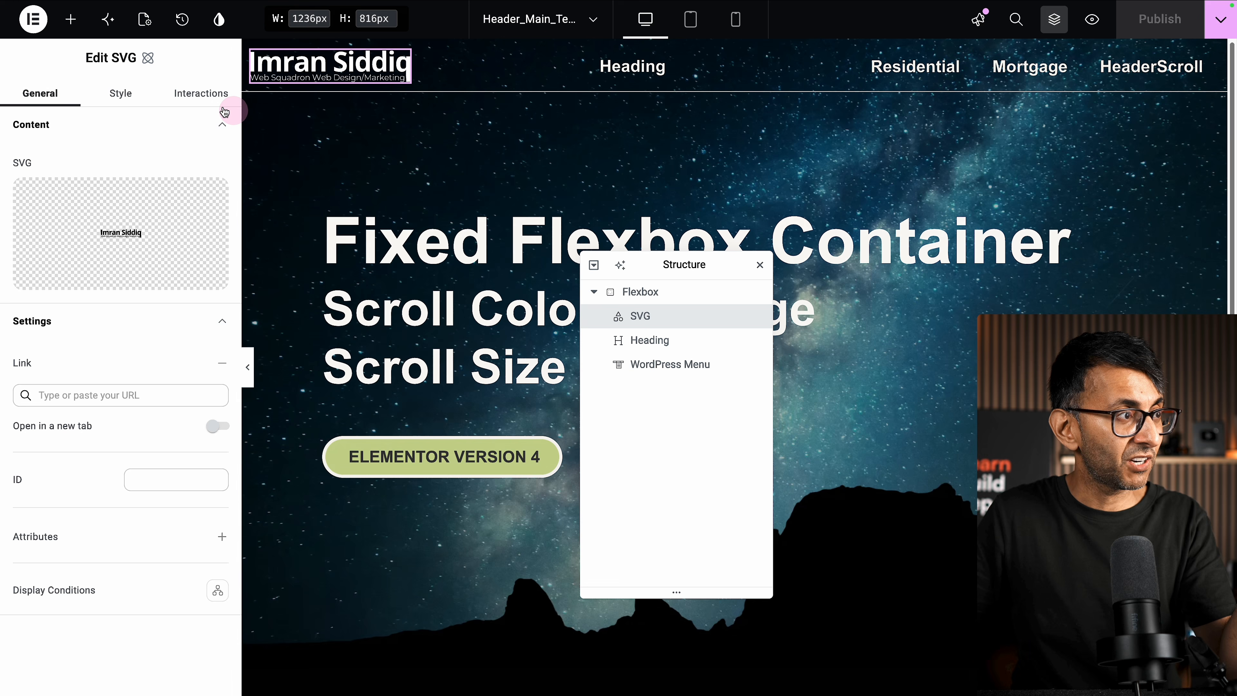
{"action": "left_click", "coordinate": [134, 95]}
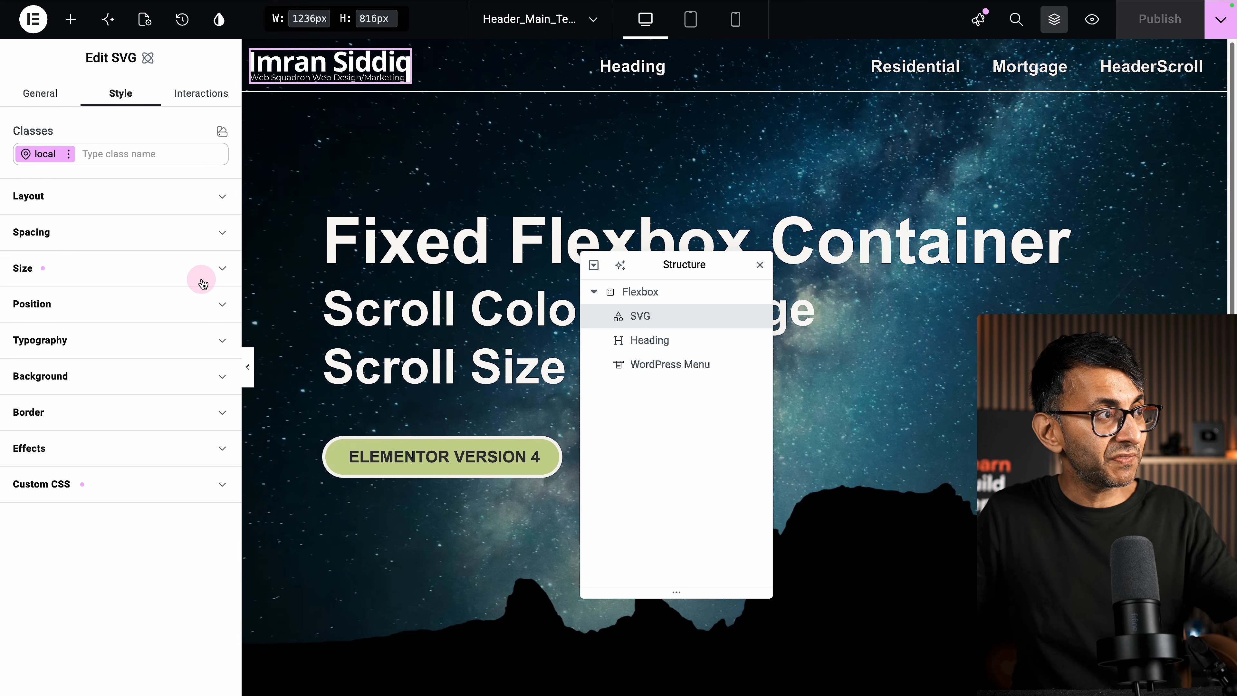
{"action": "left_click", "coordinate": [219, 485]}
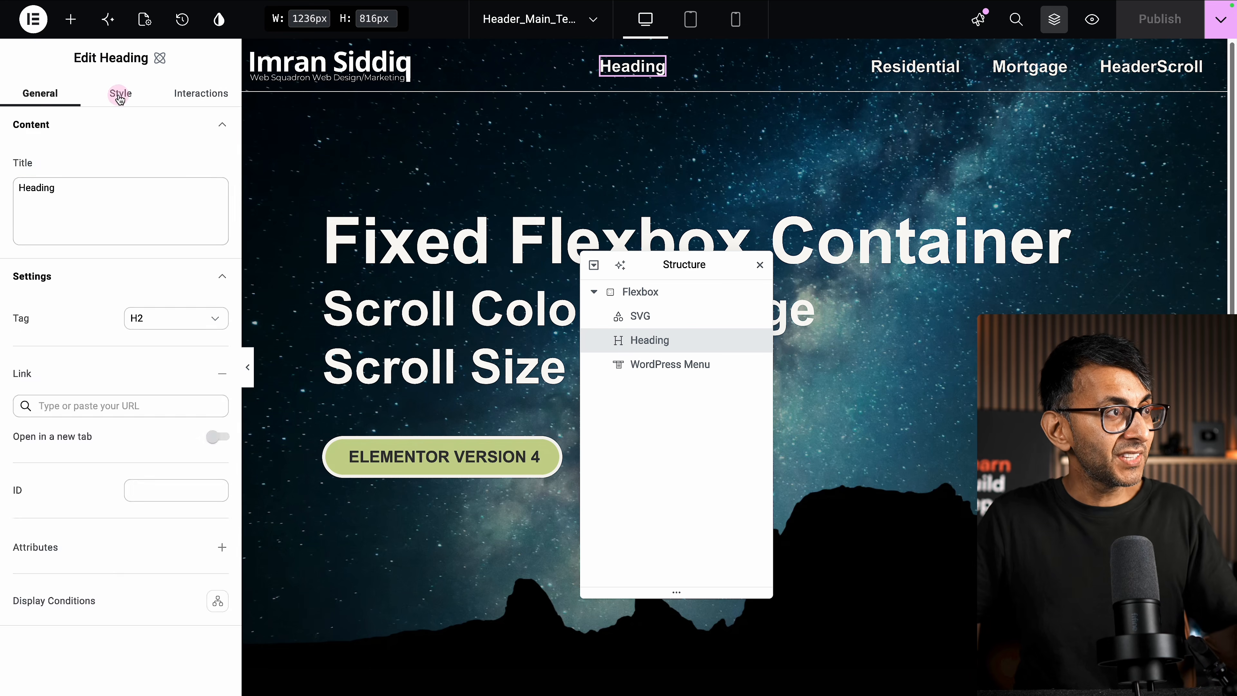
{"action": "left_click", "coordinate": [120, 96]}
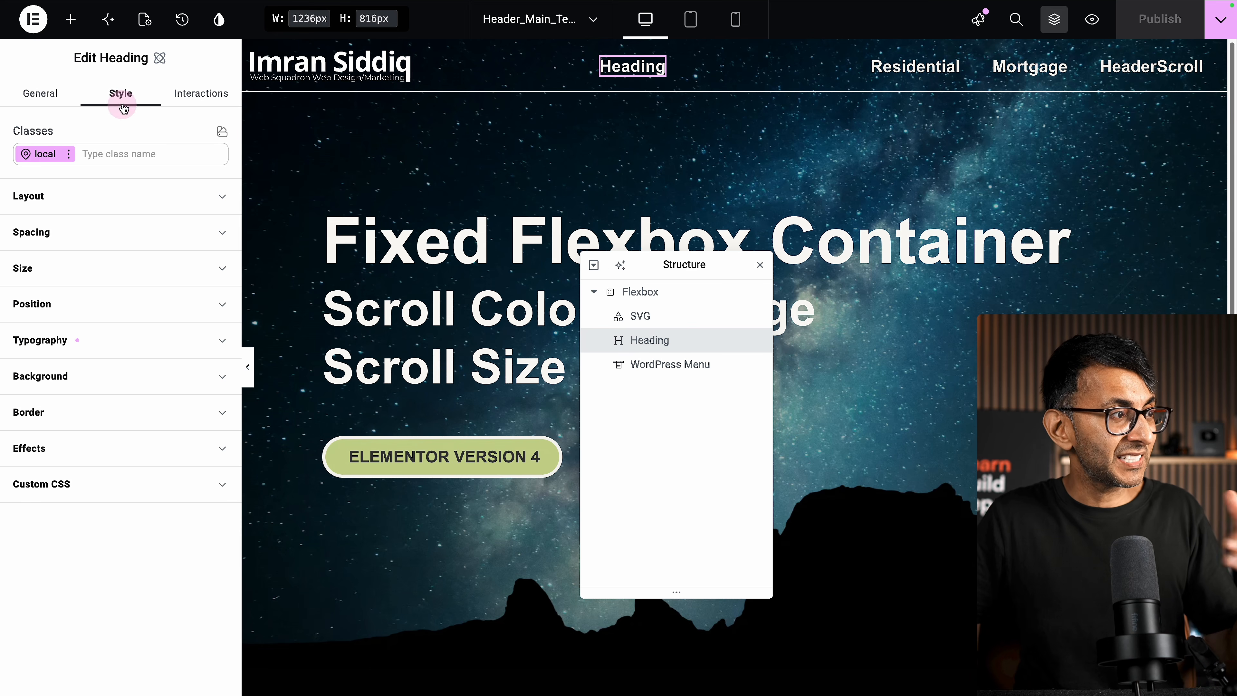
{"action": "left_click", "coordinate": [219, 340]}
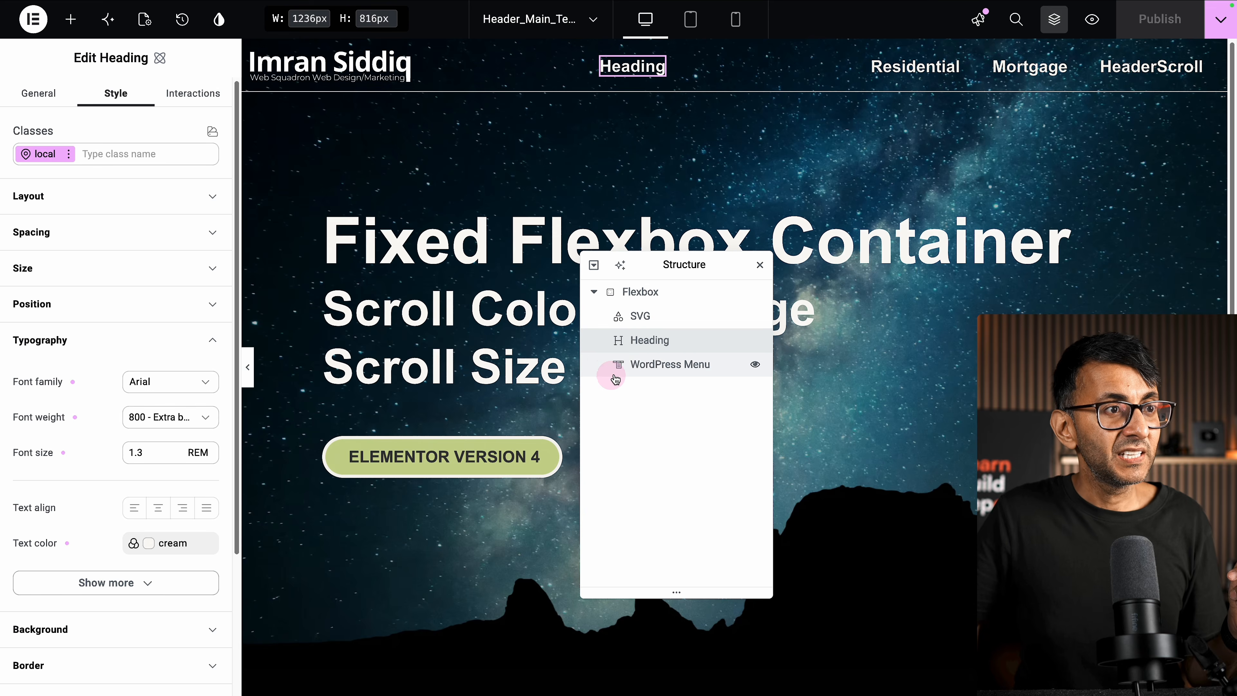
Inspect the WordPress Menu's normal text colour style and the variables available to override it.
{"action": "left_click", "coordinate": [613, 375]}
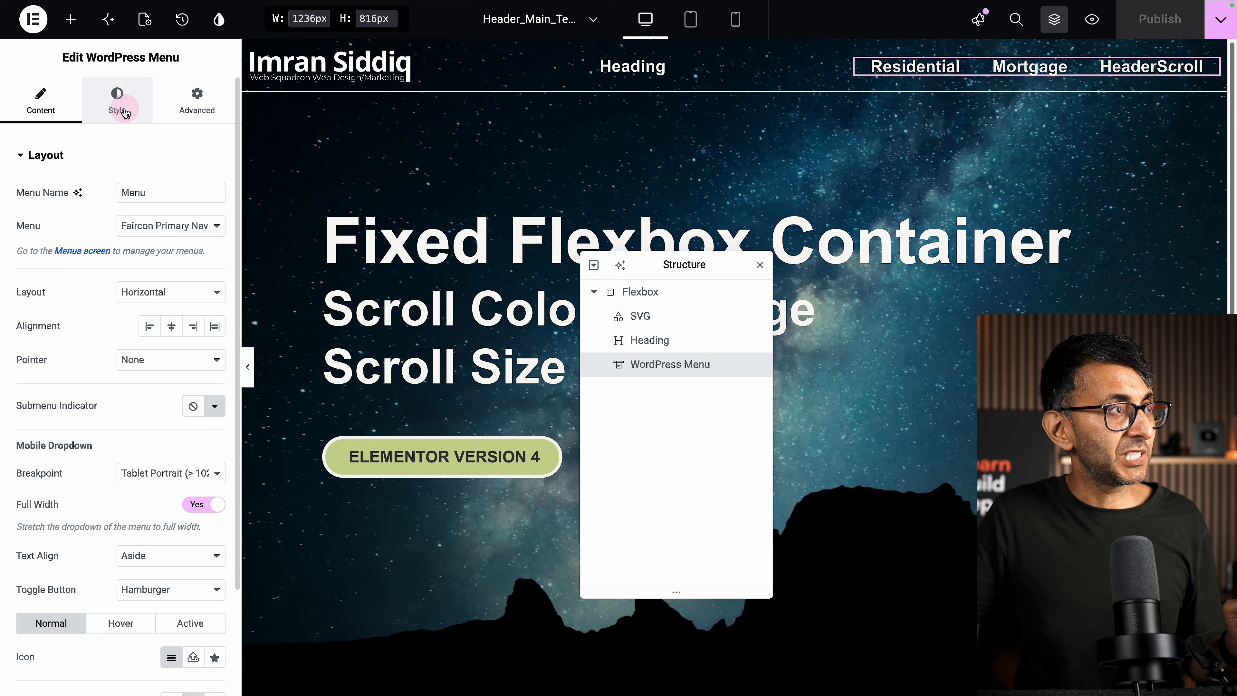
{"action": "left_click", "coordinate": [125, 111]}
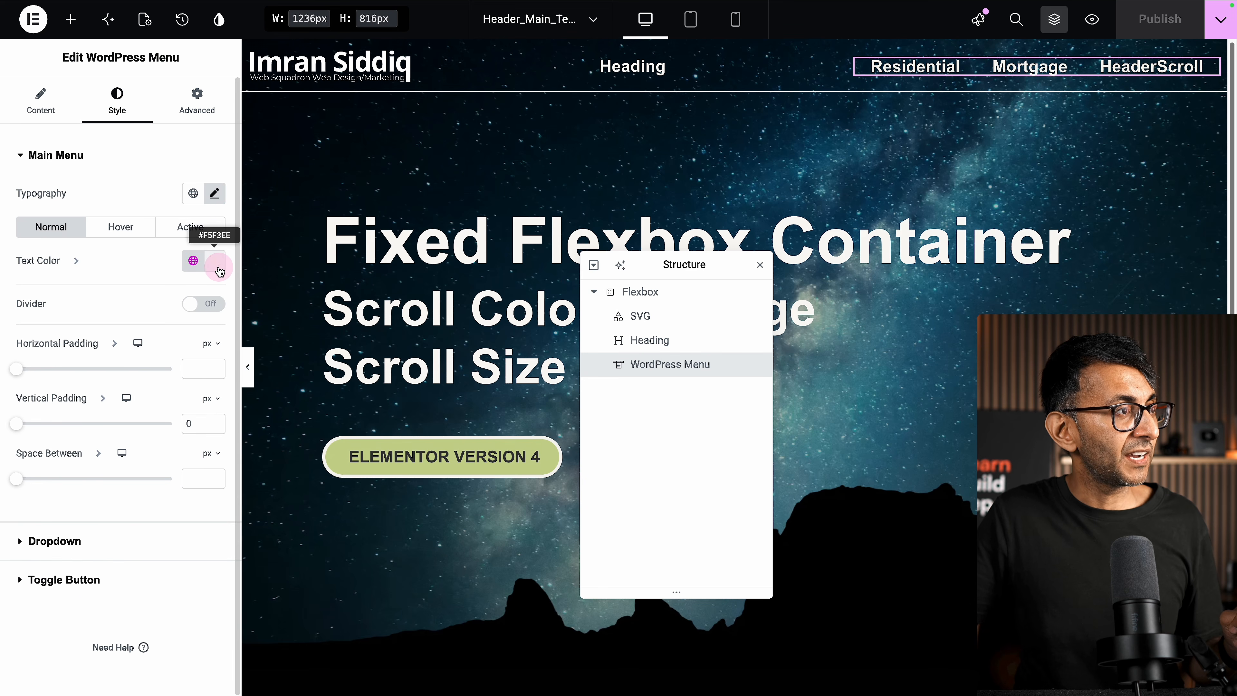
{"action": "left_click", "coordinate": [76, 260]}
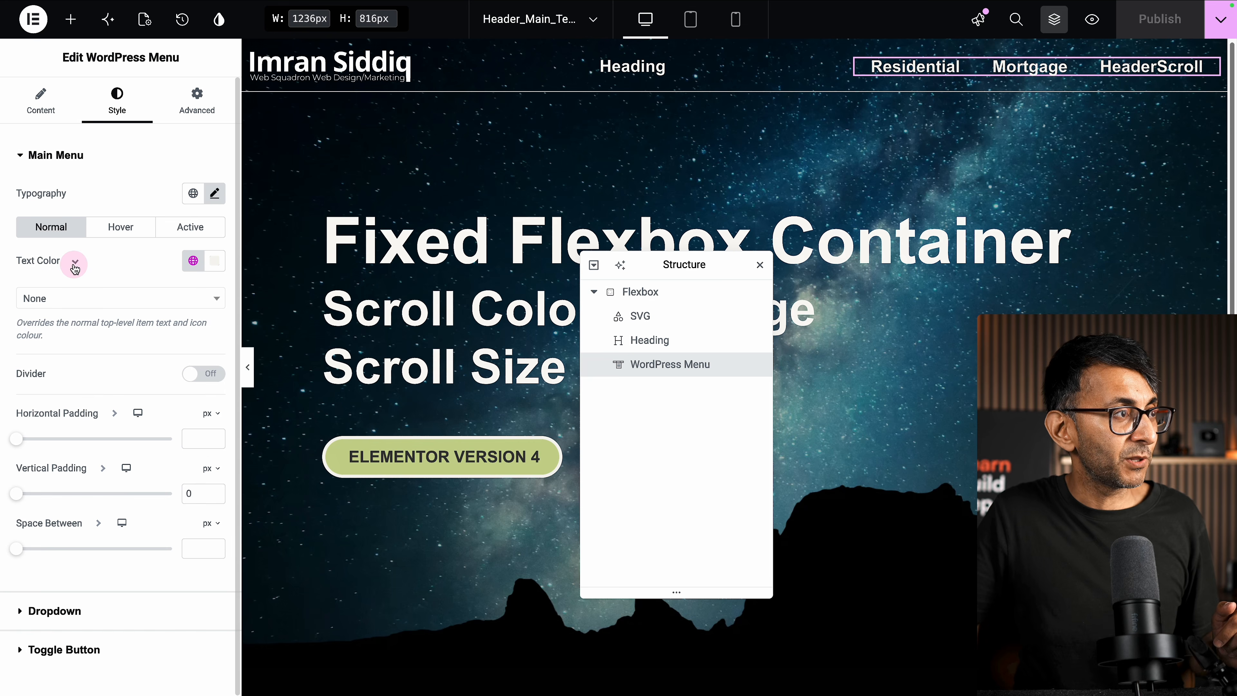
{"action": "left_click", "coordinate": [101, 298]}
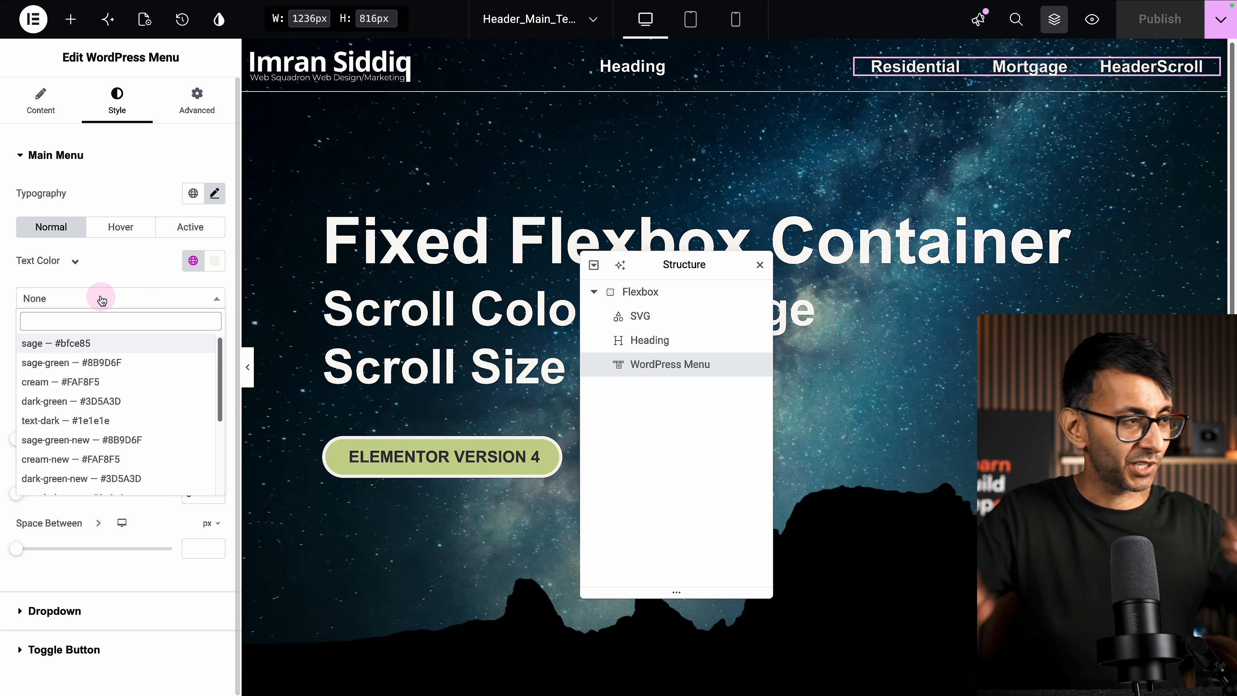
{"action": "left_click", "coordinate": [111, 274]}
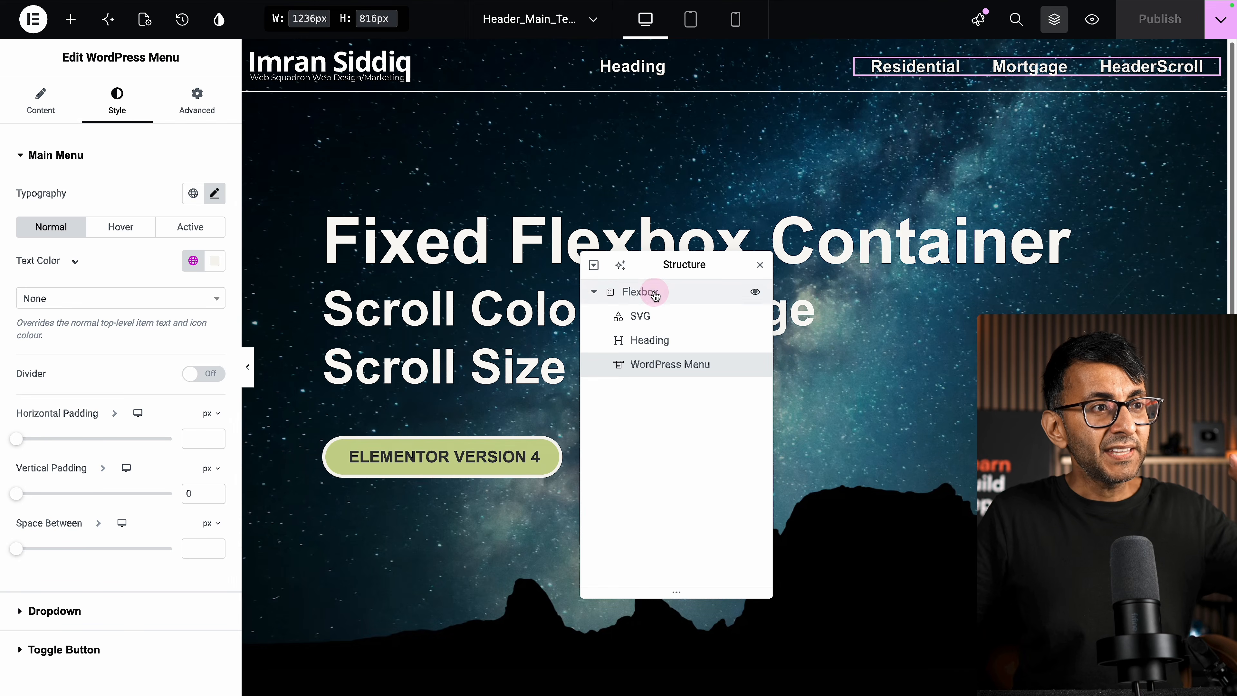
Open the header flexbox's scroll effect settings and switch the scroll effect off and back on.
{"action": "left_click", "coordinate": [654, 293]}
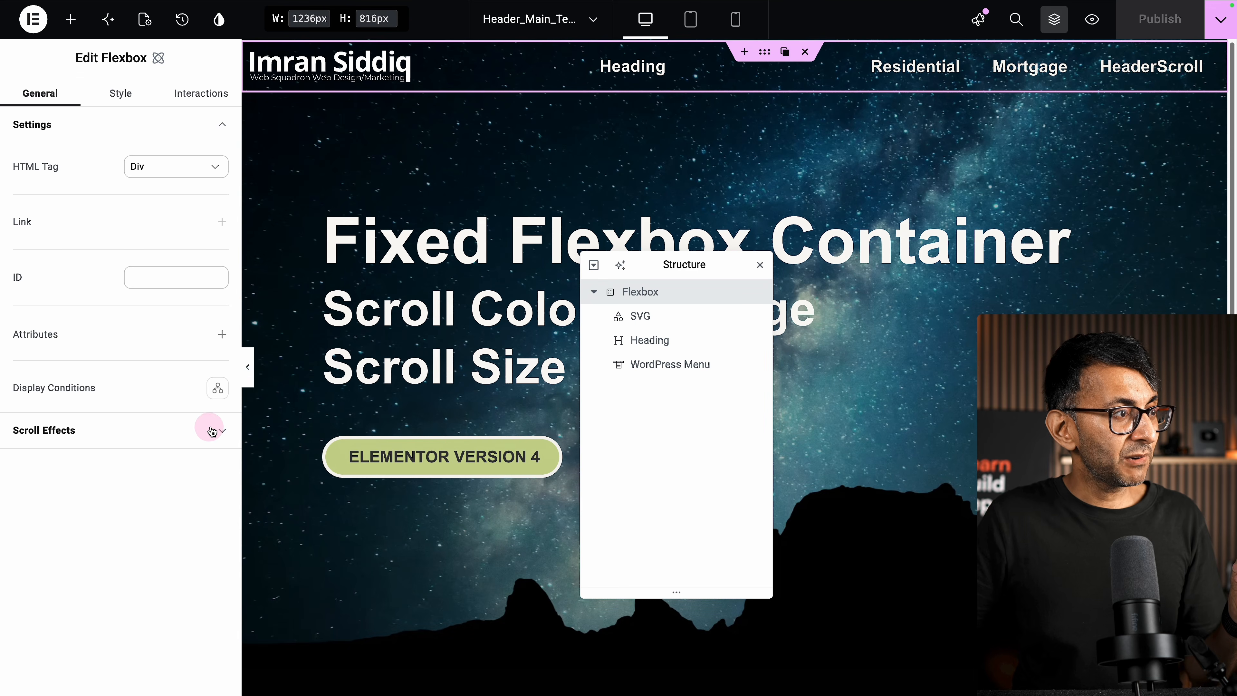
{"action": "left_click", "coordinate": [212, 431]}
{"action": "left_click", "coordinate": [208, 475]}
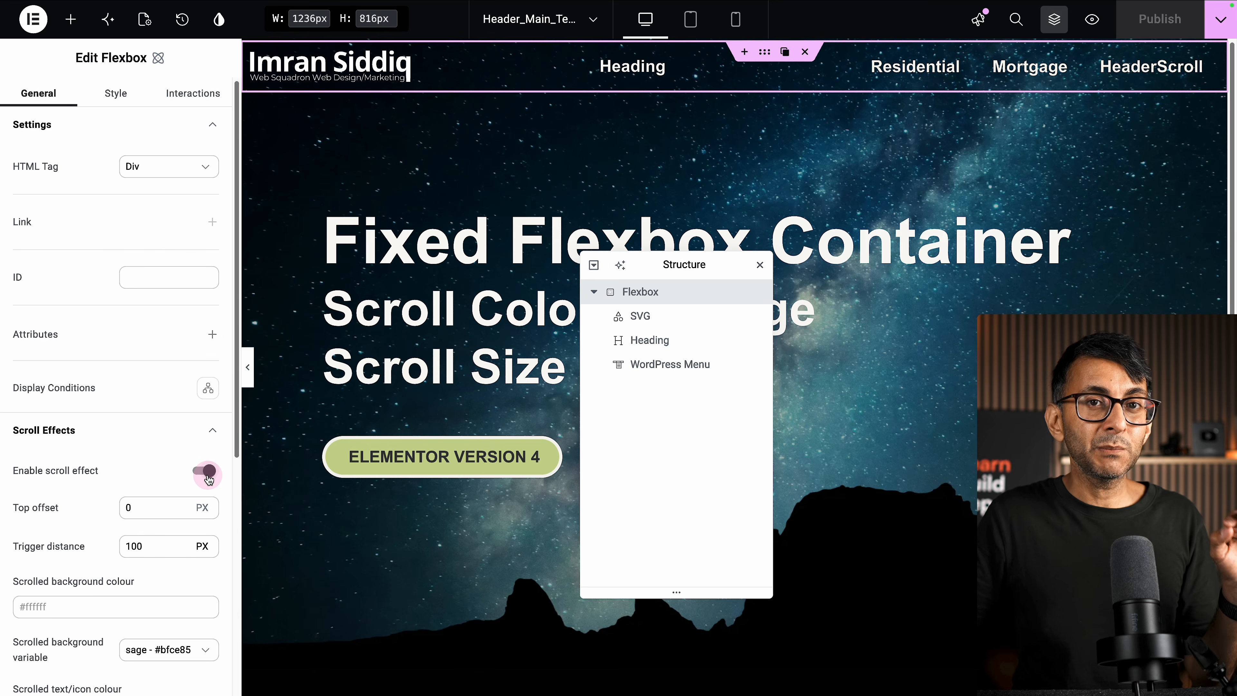
{"action": "left_click", "coordinate": [203, 476]}
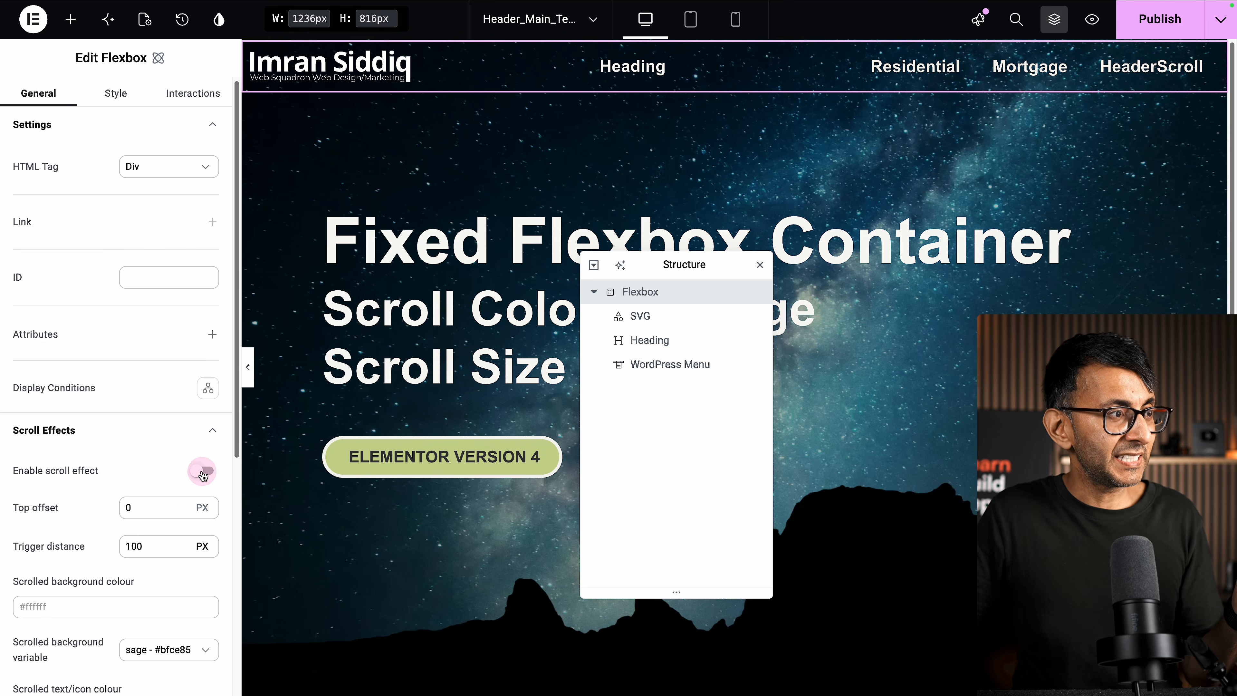
{"action": "left_click", "coordinate": [203, 475]}
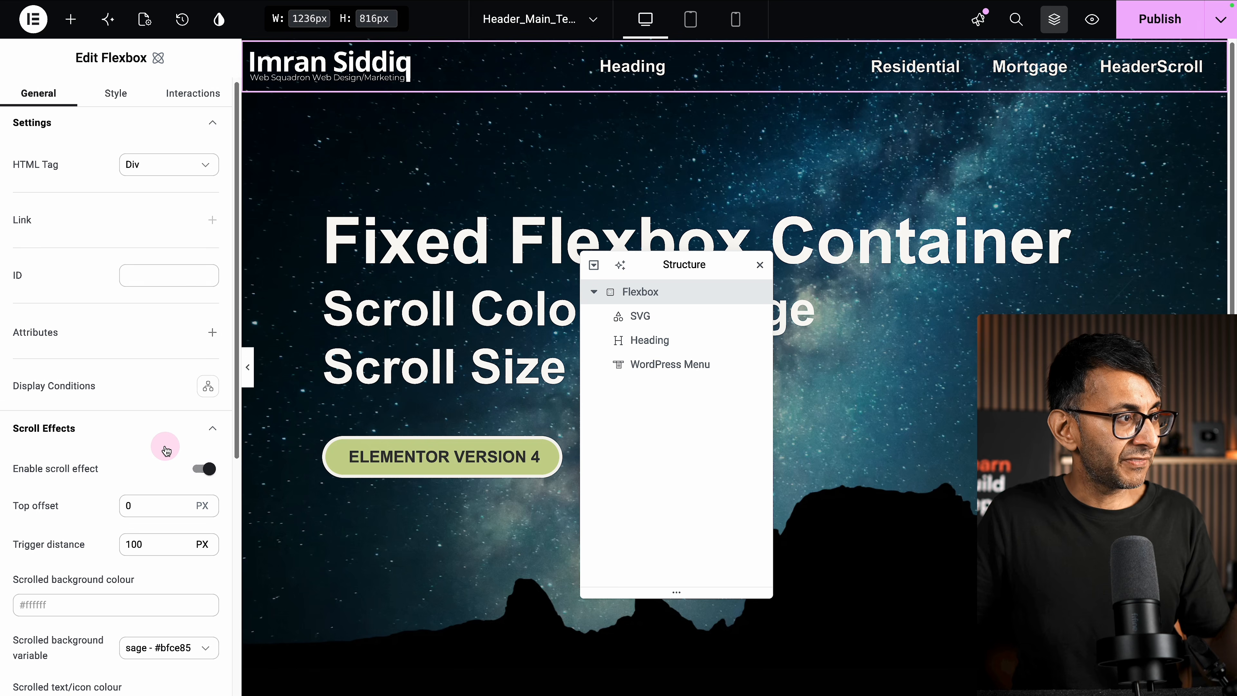
Try a top offset of 100 px in the header flexbox's scroll effects, and restore it to 0.
{"action": "scroll", "coordinate": [163, 458], "scroll_direction": "down", "scroll_amount": 1}
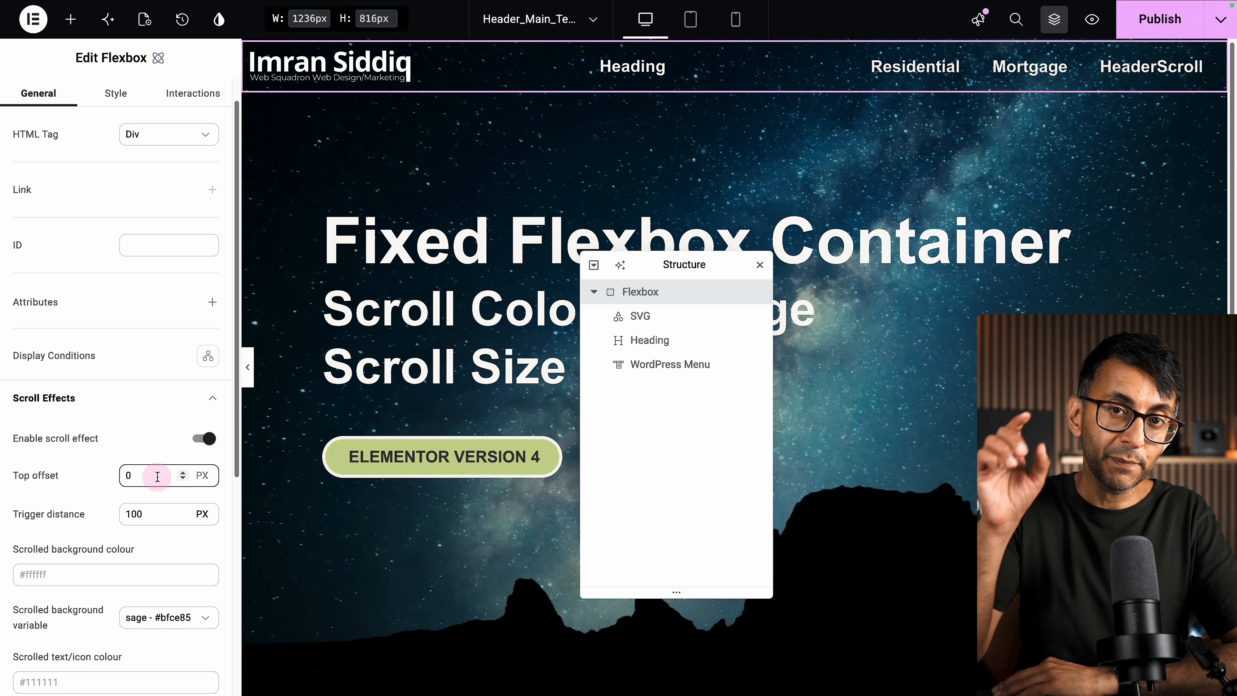
{"action": "left_click_drag", "start_coordinate": [154, 477], "coordinate": [117, 470]}
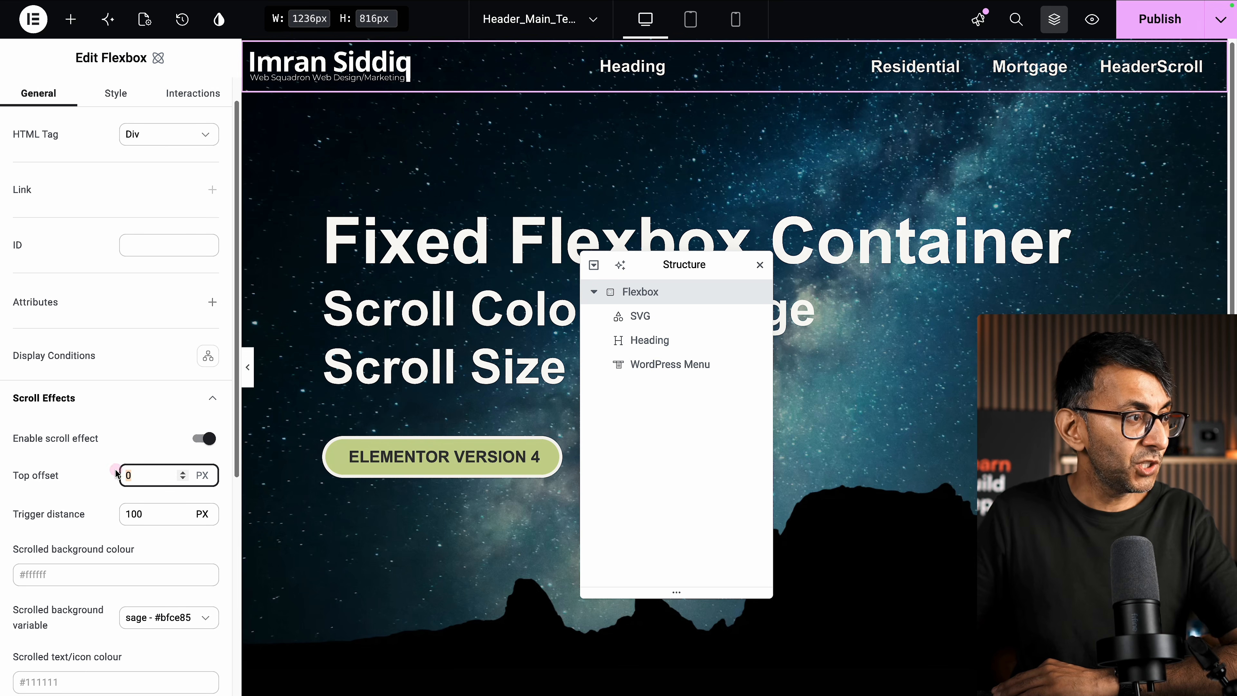
{"action": "type", "text": "100"}
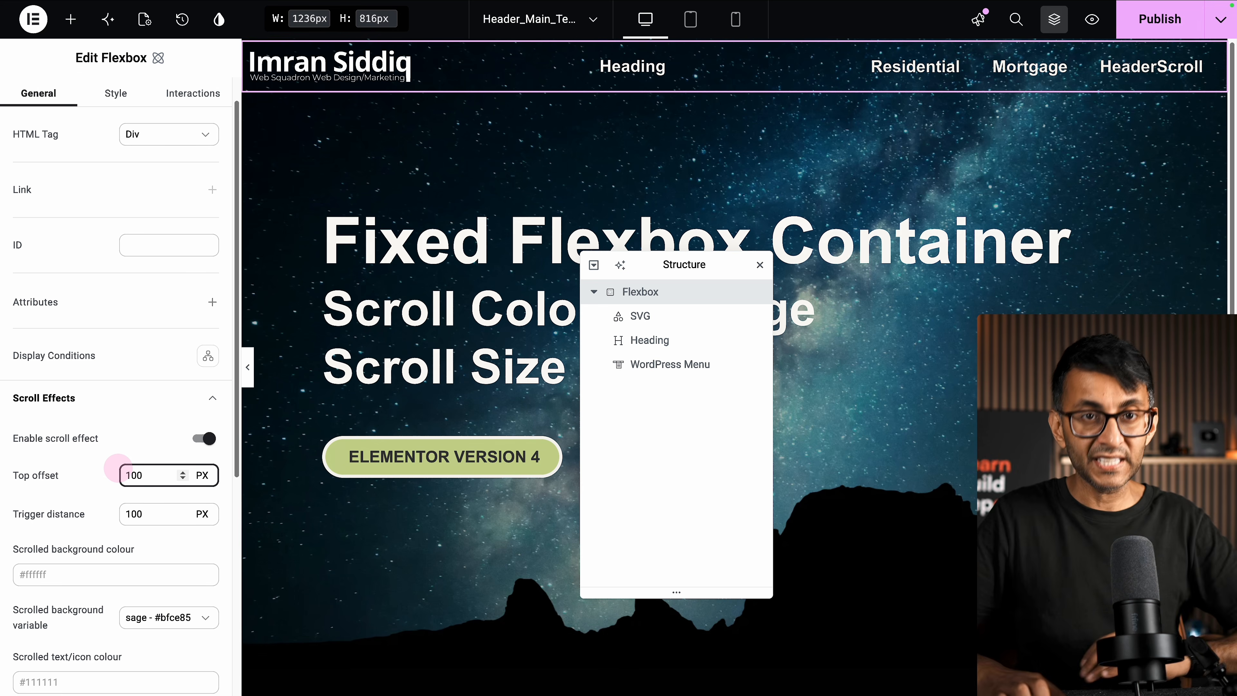
{"action": "key", "text": "BackSpace"}
{"action": "key", "text": "BackSpace"}
{"action": "key", "text": "BackSpace"}
{"action": "type", "text": "0"}
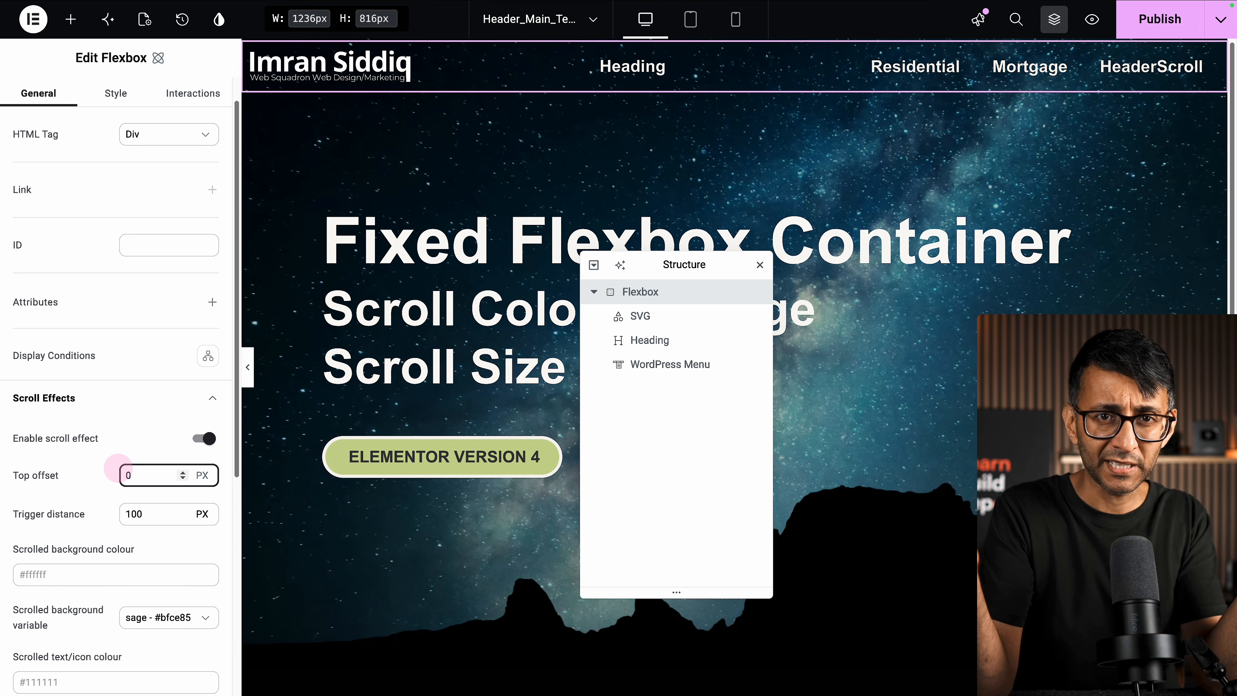
Examine how the header flexbox behaves in the editor canvas as the page moves past the 100 px trigger distance.
{"action": "left_click", "coordinate": [497, 78]}
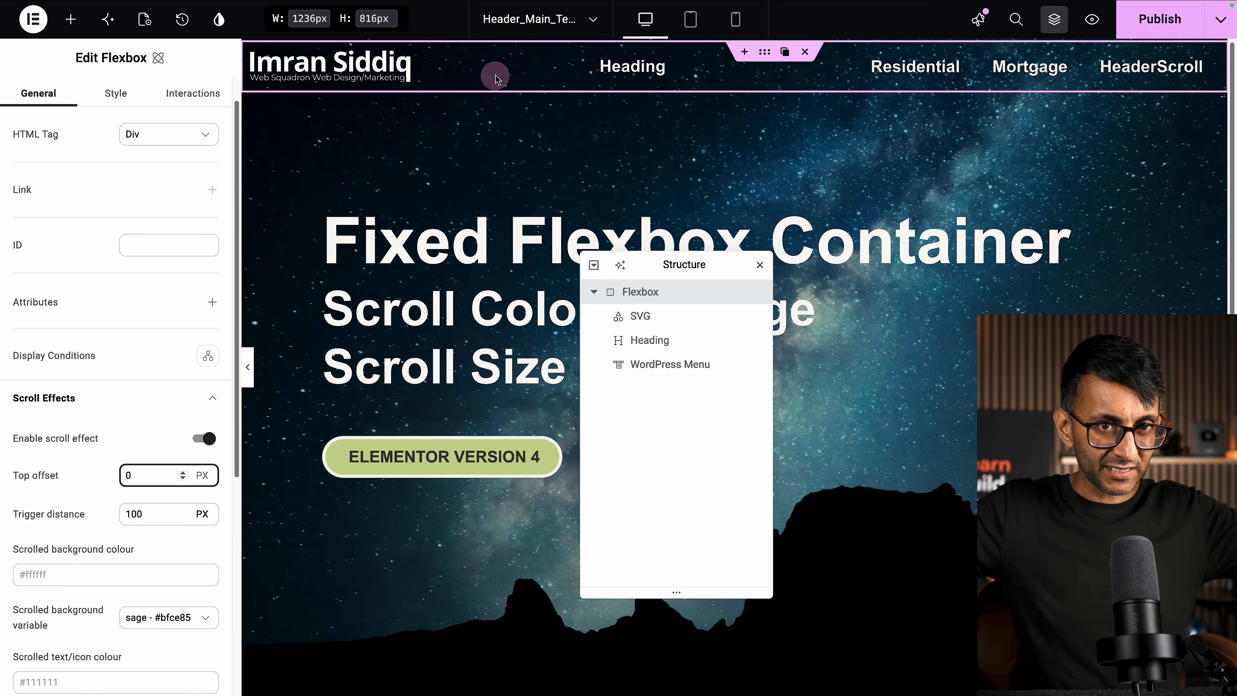
{"action": "scroll", "coordinate": [560, 439], "scroll_direction": "down", "scroll_amount": 10}
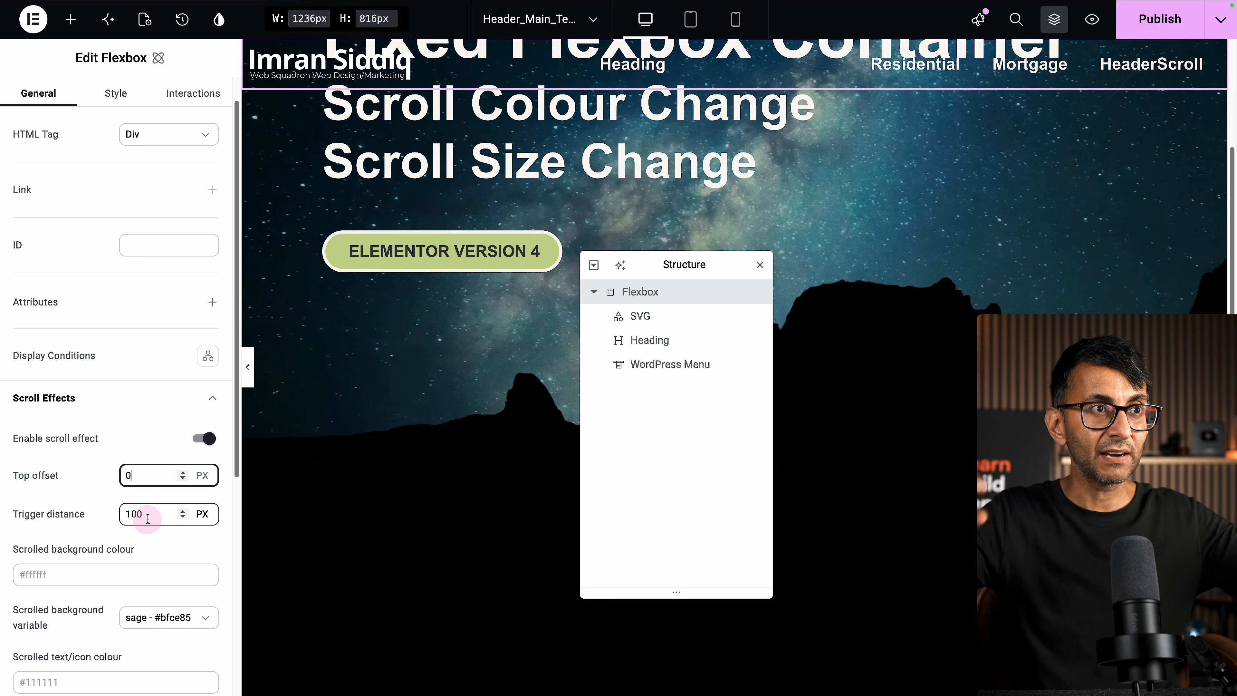
{"action": "scroll", "coordinate": [276, 571], "scroll_direction": "up", "scroll_amount": 5}
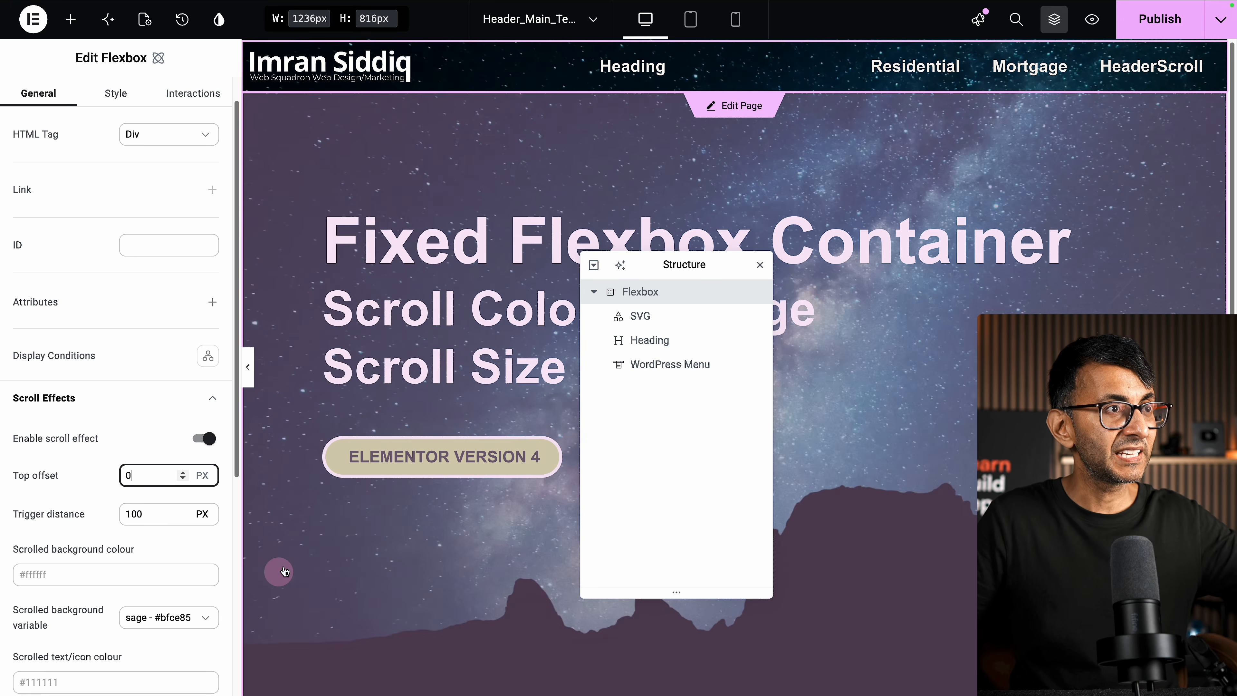
{"action": "scroll", "coordinate": [913, 209], "scroll_direction": "down", "scroll_amount": 4}
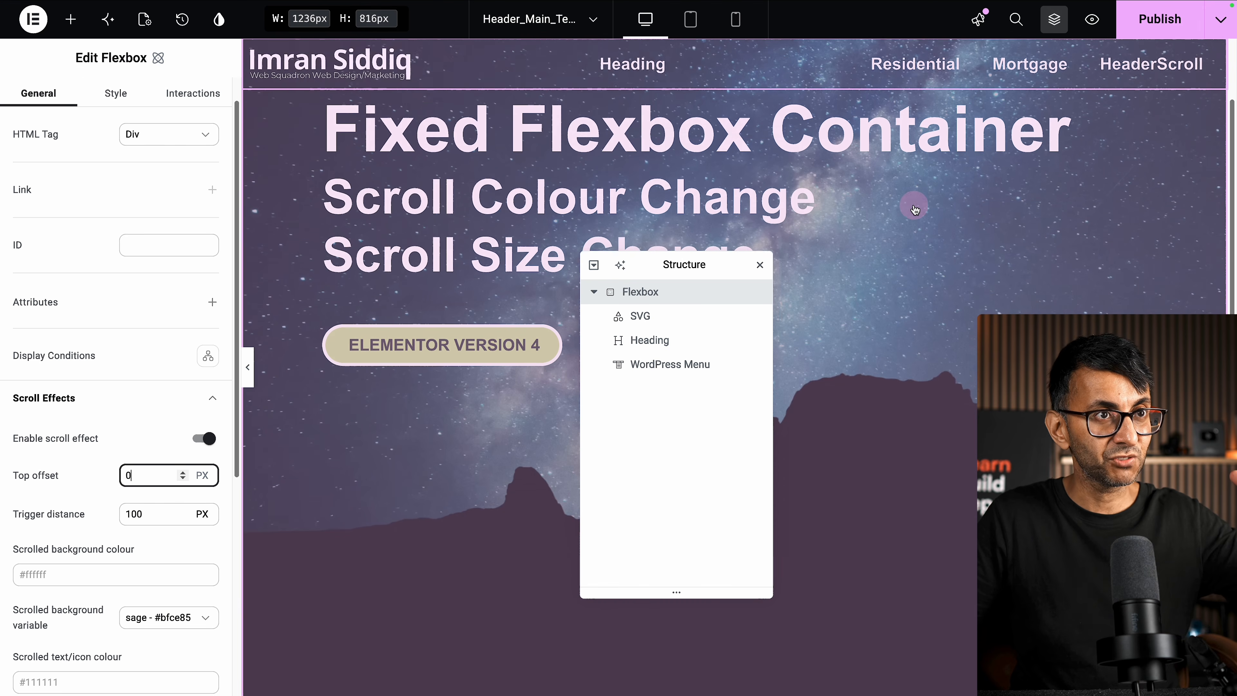
{"action": "scroll", "coordinate": [872, 146], "scroll_direction": "up", "scroll_amount": 4}
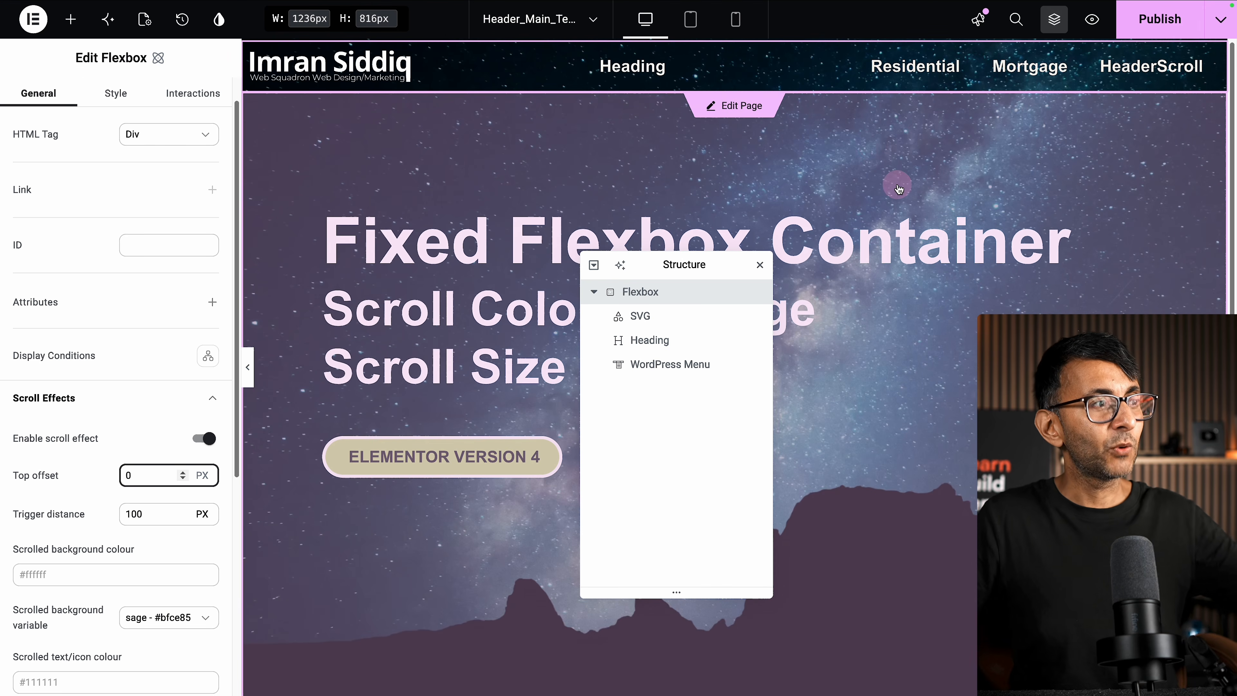
{"action": "scroll", "coordinate": [896, 184], "scroll_direction": "down", "scroll_amount": 3}
{"action": "scroll", "coordinate": [861, 134], "scroll_direction": "up", "scroll_amount": 3}
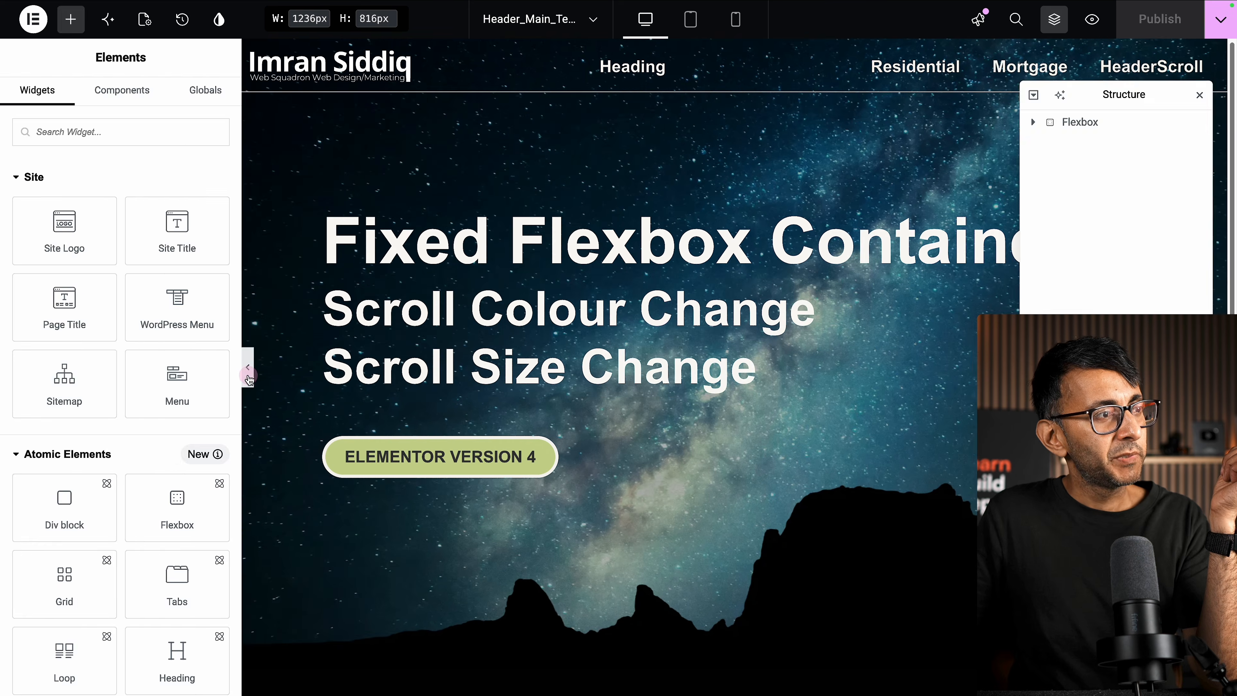
Preview the page without the editing panels and check the header's colour change and shrinking on scroll.
{"action": "key", "text": "ctrl+p"}
{"action": "scroll", "coordinate": [682, 348], "scroll_direction": "down", "scroll_amount": 3}
{"action": "scroll", "coordinate": [684, 349], "scroll_direction": "down", "scroll_amount": 1}
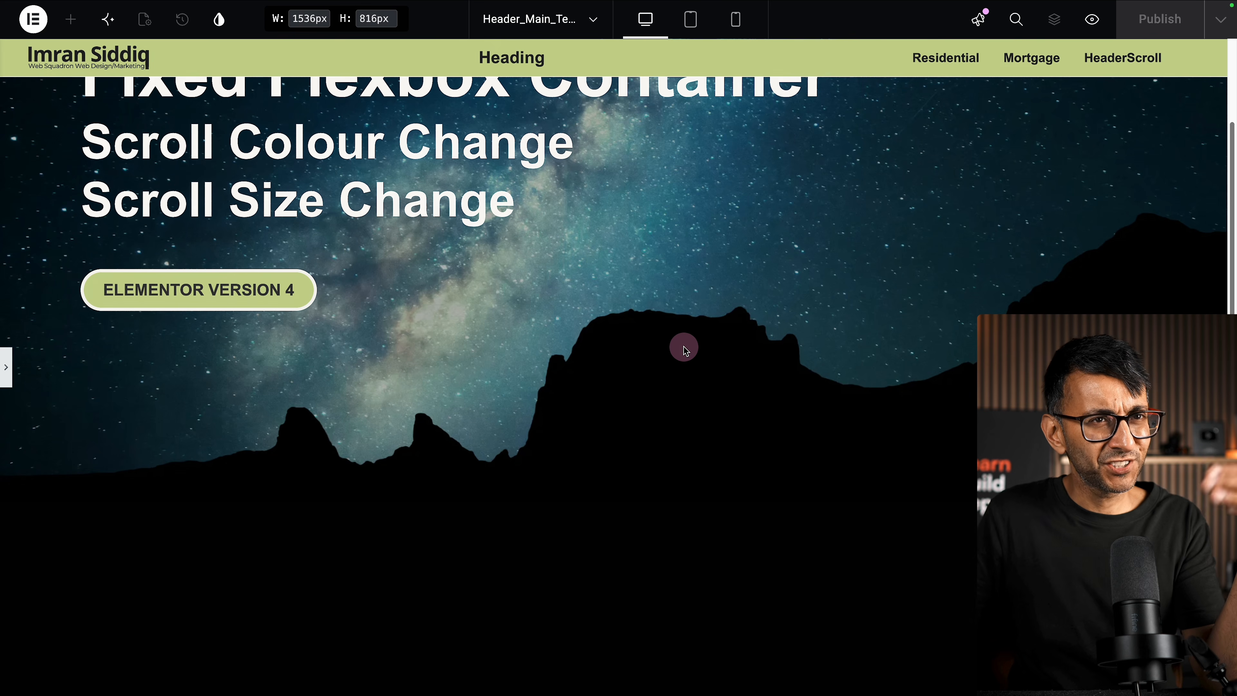
{"action": "scroll", "coordinate": [682, 348], "scroll_direction": "up", "scroll_amount": 5}
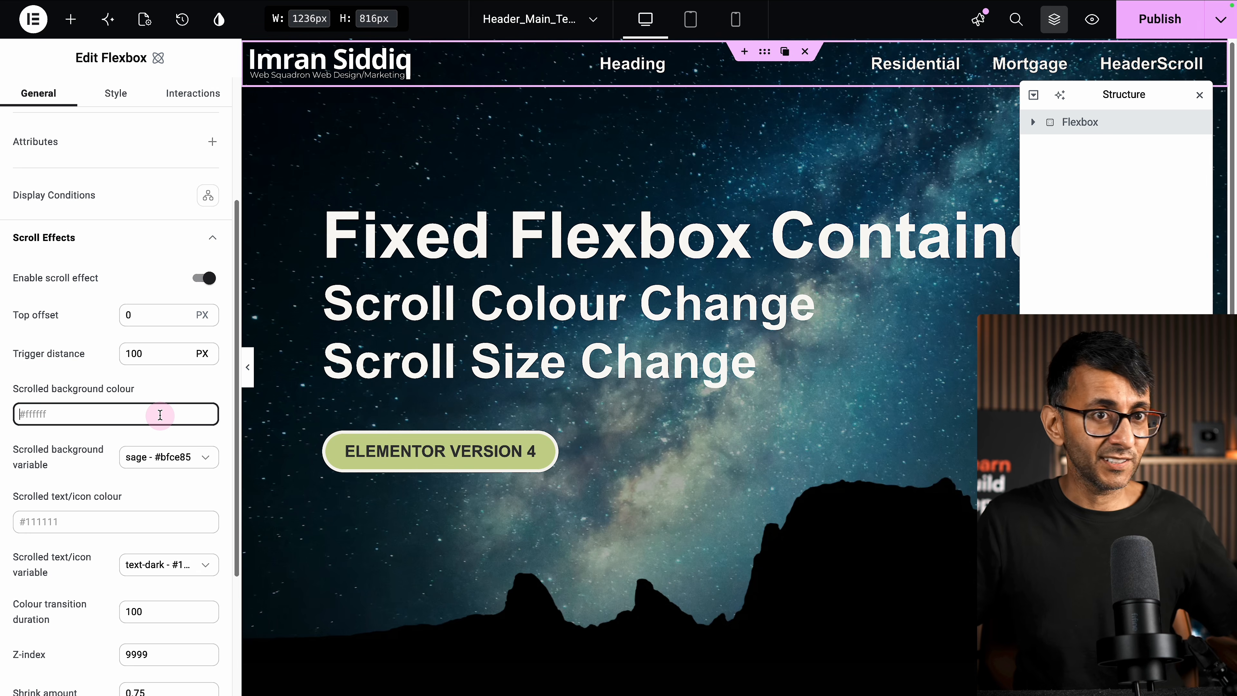
Review the colour variables available for the header flexbox's scrolled background, keeping sage - #bfce85.
{"action": "left_click", "coordinate": [163, 456]}
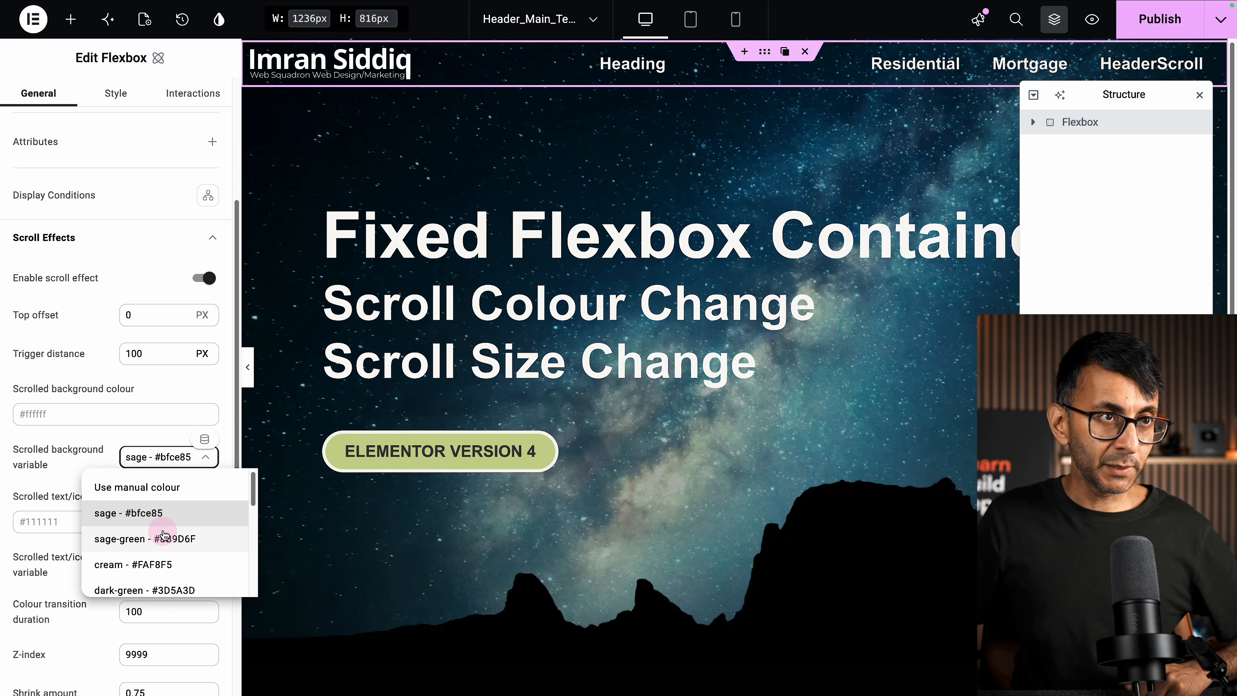
{"action": "scroll", "coordinate": [168, 539], "scroll_direction": "down", "scroll_amount": 10}
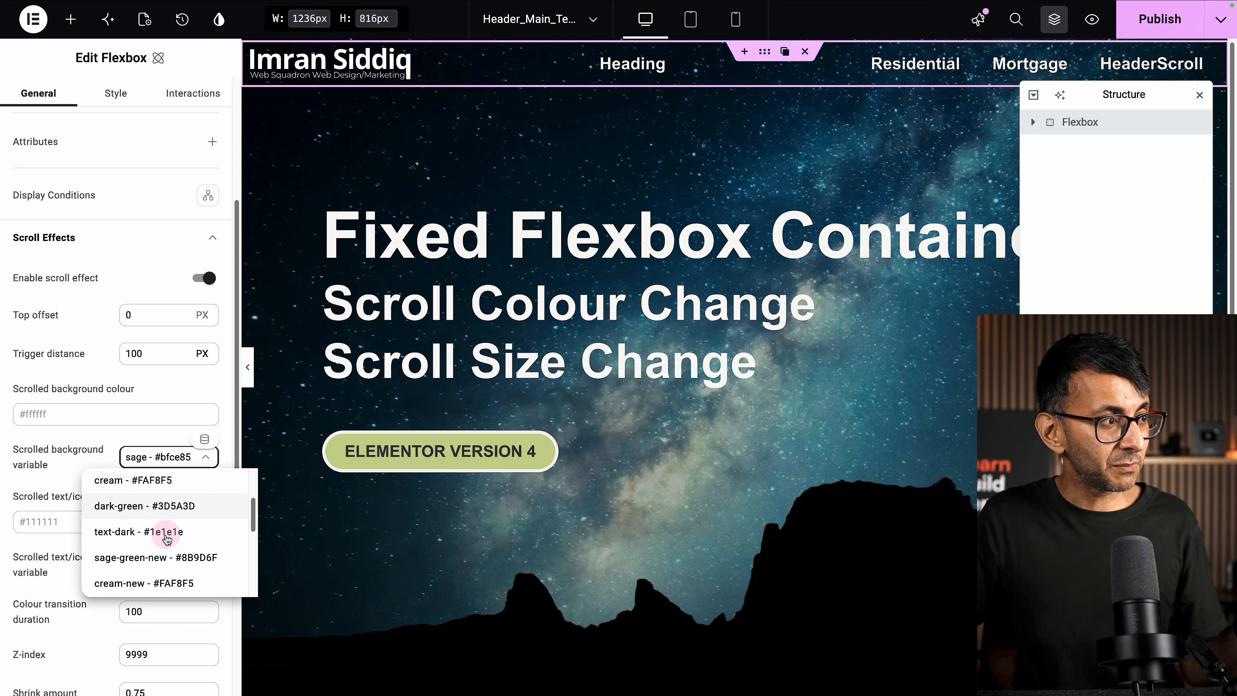
{"action": "scroll", "coordinate": [174, 584], "scroll_direction": "up", "scroll_amount": 10}
{"action": "scroll", "coordinate": [177, 585], "scroll_direction": "down", "scroll_amount": 15}
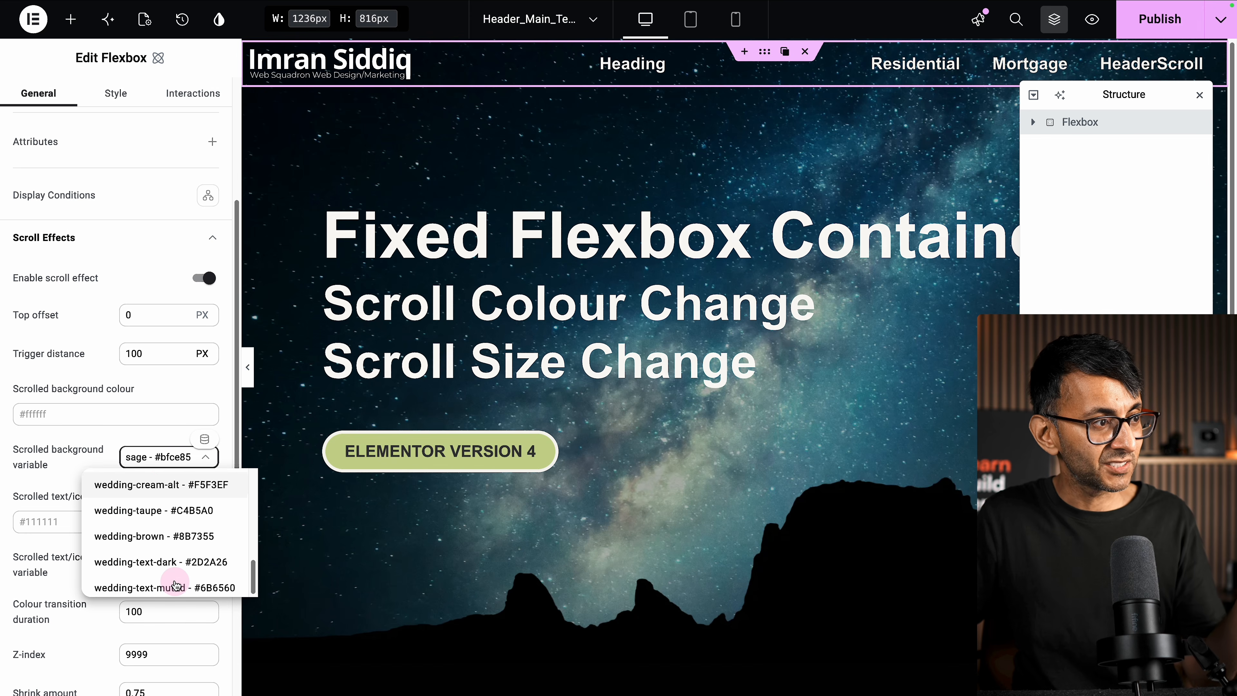
{"action": "scroll", "coordinate": [176, 584], "scroll_direction": "up", "scroll_amount": 15}
{"action": "left_click", "coordinate": [94, 445]}
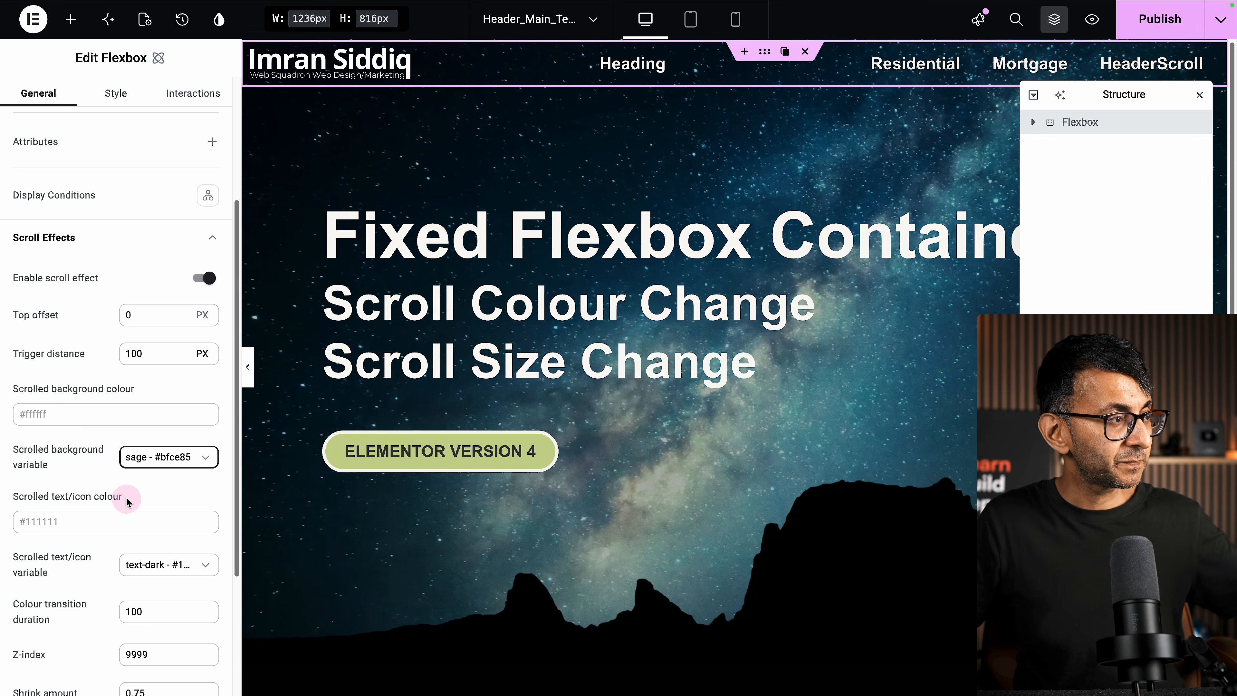
Inspect the manual colour and variable options for the scrolled text/icon colour, keeping text-dark - #1e1e1e.
{"action": "left_click", "coordinate": [127, 518]}
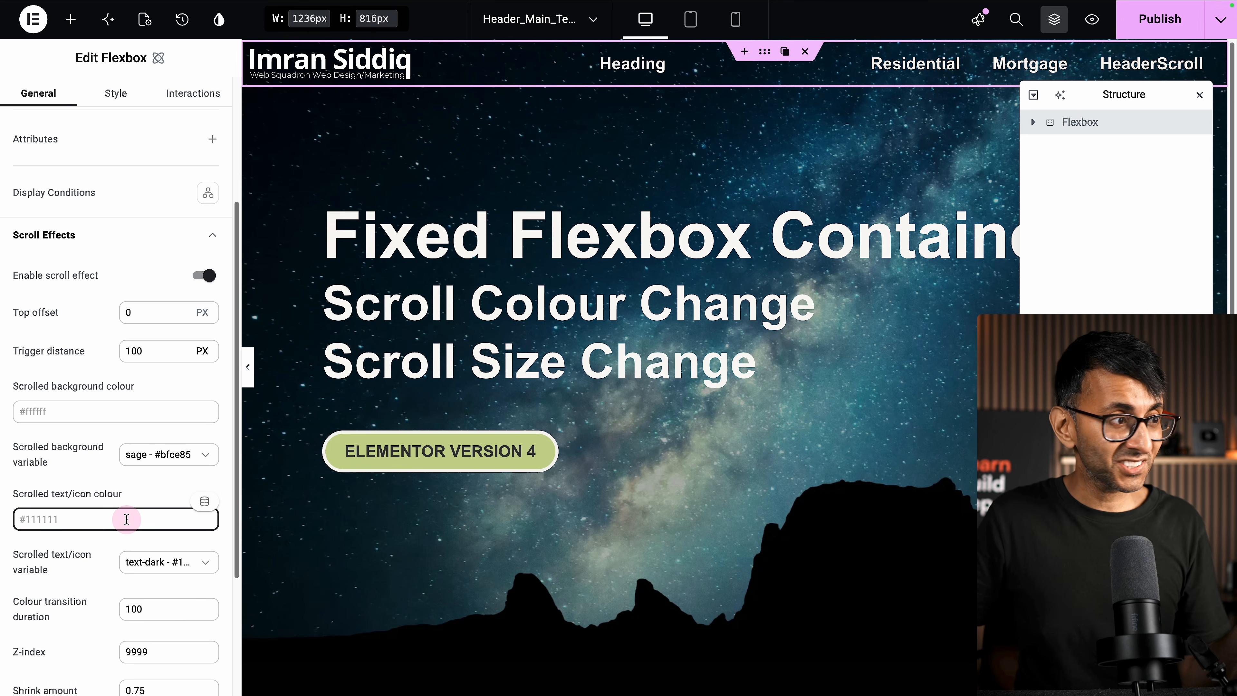
{"action": "left_click", "coordinate": [183, 566]}
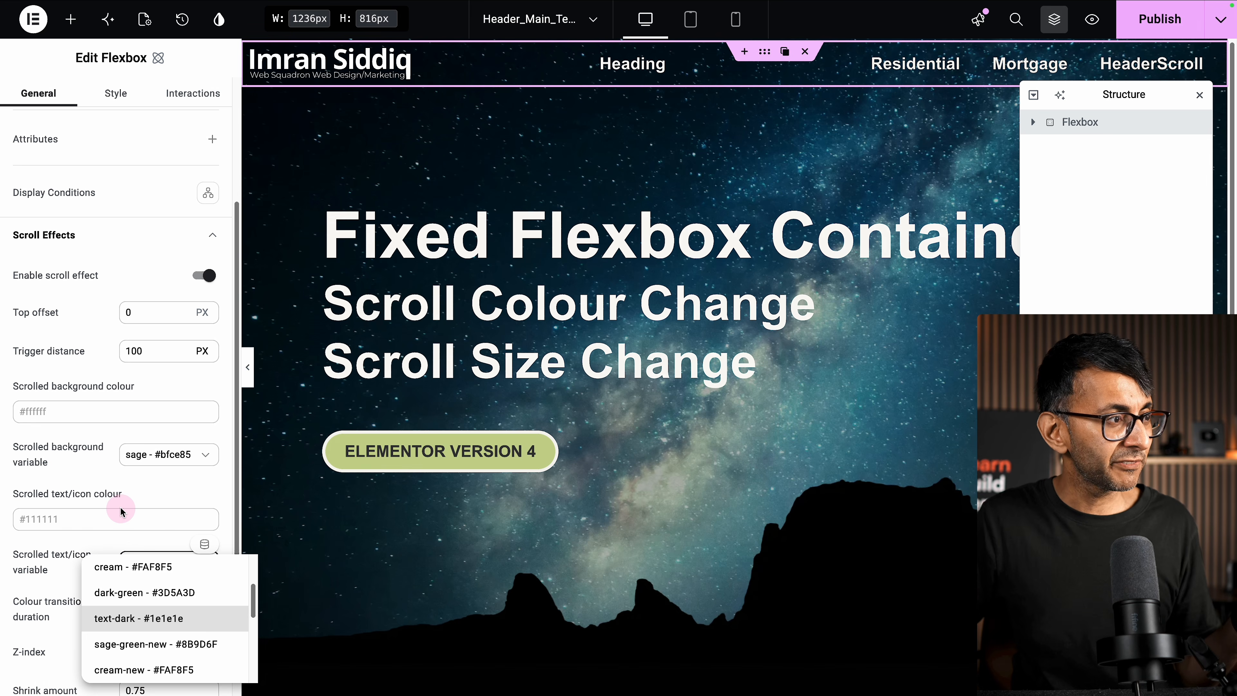
{"action": "left_click", "coordinate": [133, 506]}
Publish the header flexbox with a shrink amount of 1 and check its size on scroll.
{"action": "scroll", "coordinate": [165, 526], "scroll_direction": "down", "scroll_amount": 2}
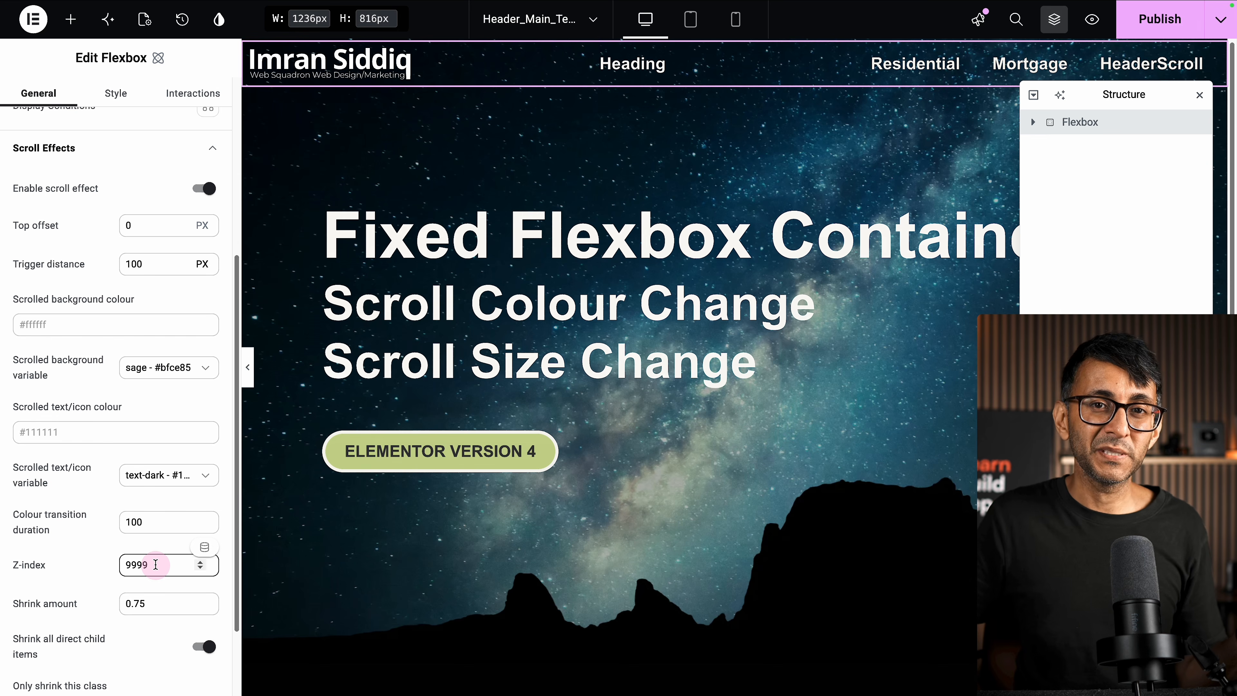
{"action": "double_click", "coordinate": [158, 603]}
{"action": "type", "text": "1"}
{"action": "scroll", "coordinate": [160, 560], "scroll_direction": "down", "scroll_amount": 2}
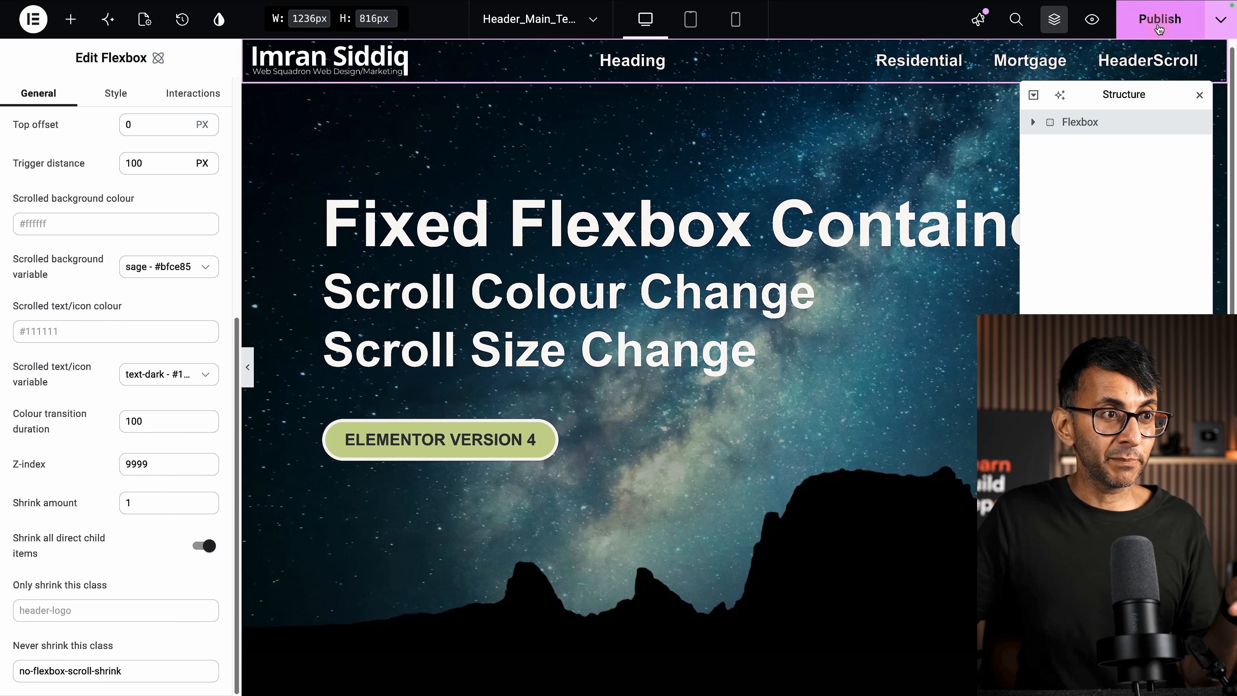
{"action": "left_click", "coordinate": [1159, 30]}
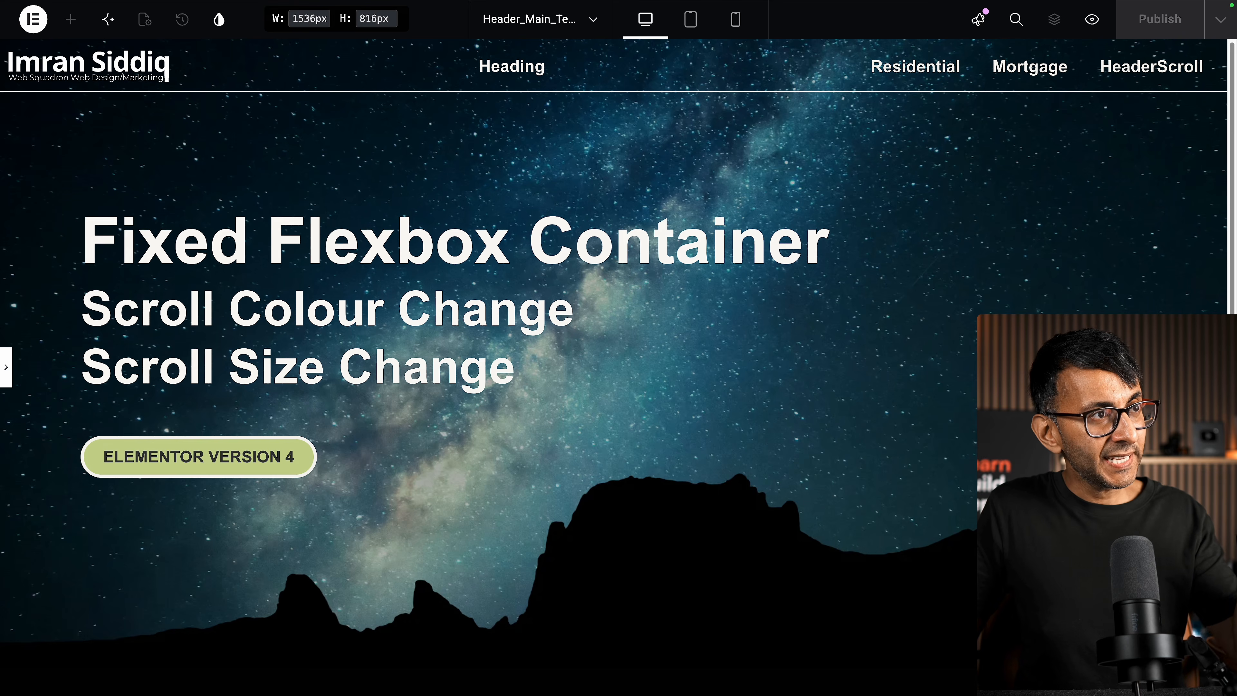
{"action": "scroll", "coordinate": [613, 341], "scroll_direction": "down", "scroll_amount": 5}
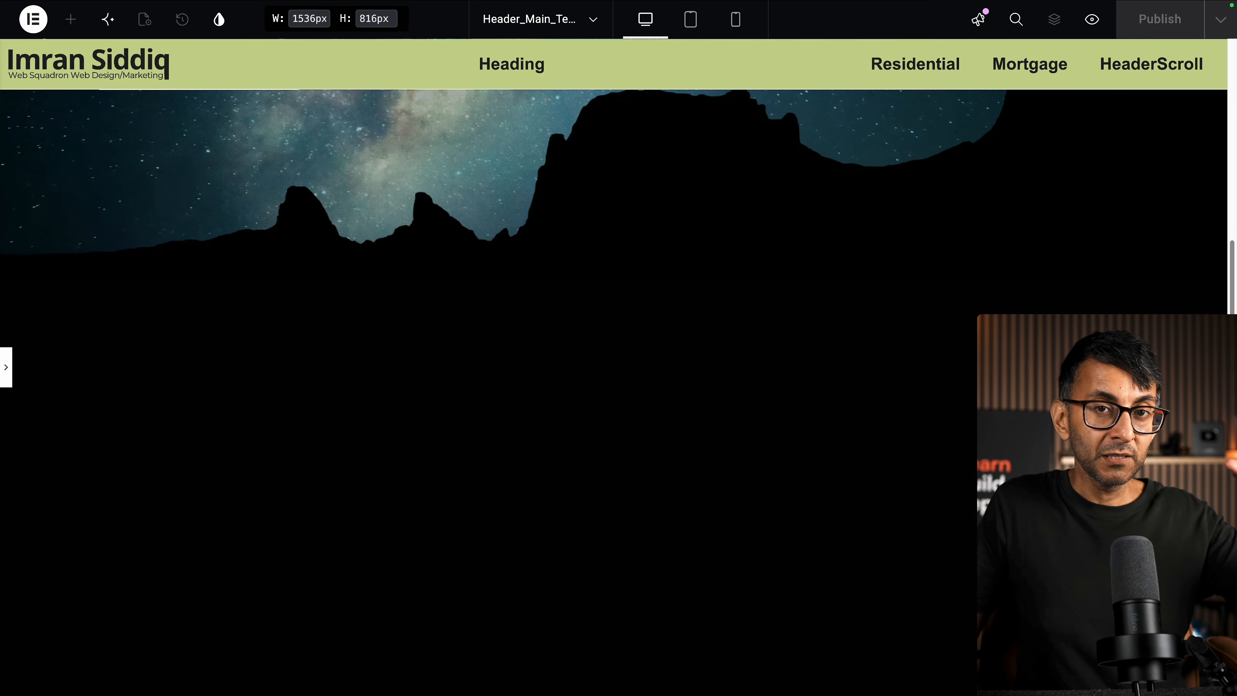
{"action": "scroll", "coordinate": [614, 365], "scroll_direction": "up", "scroll_amount": 8}
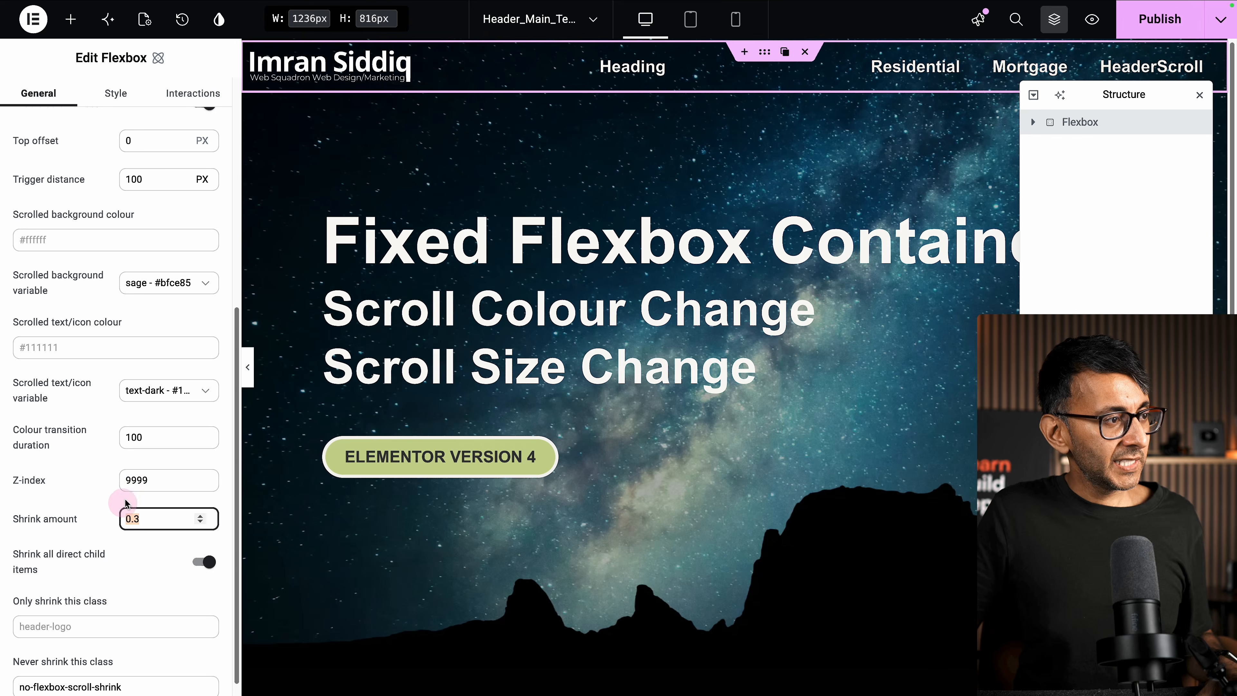
Set the header flexbox's shrink amount to 0.75.
{"action": "type", "text": "0.75"}
{"action": "scroll", "coordinate": [145, 524], "scroll_direction": "down", "scroll_amount": 1}
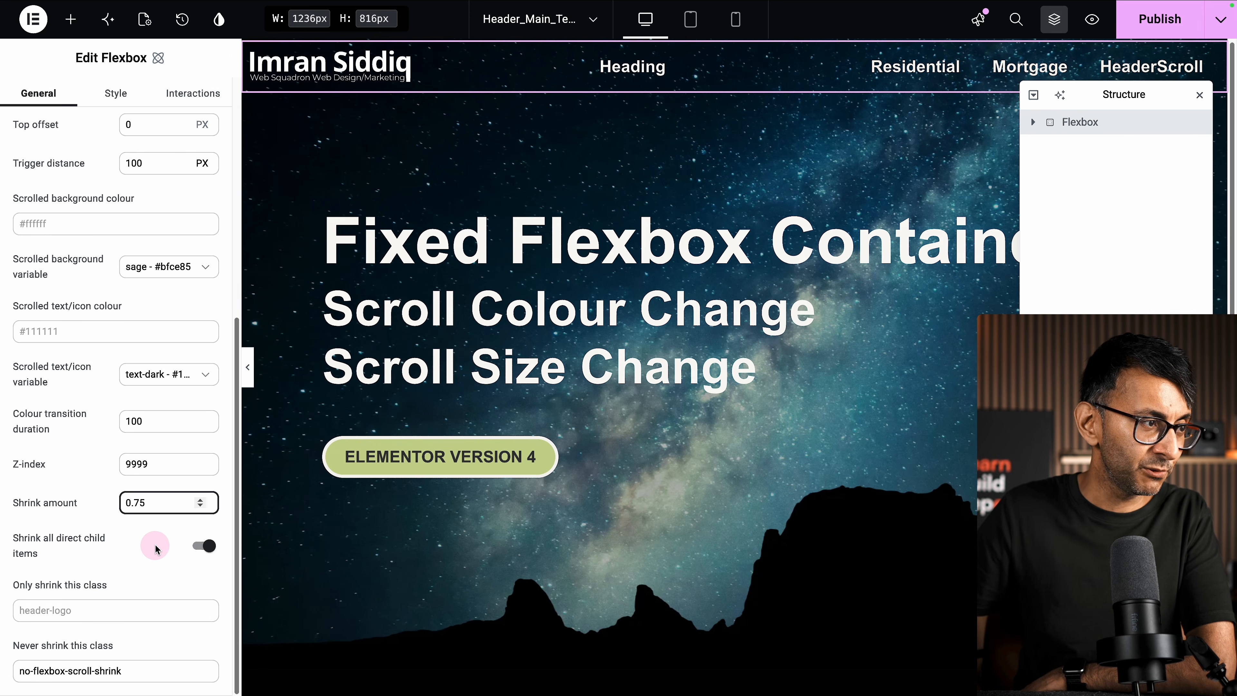
{"action": "left_click", "coordinate": [172, 558]}
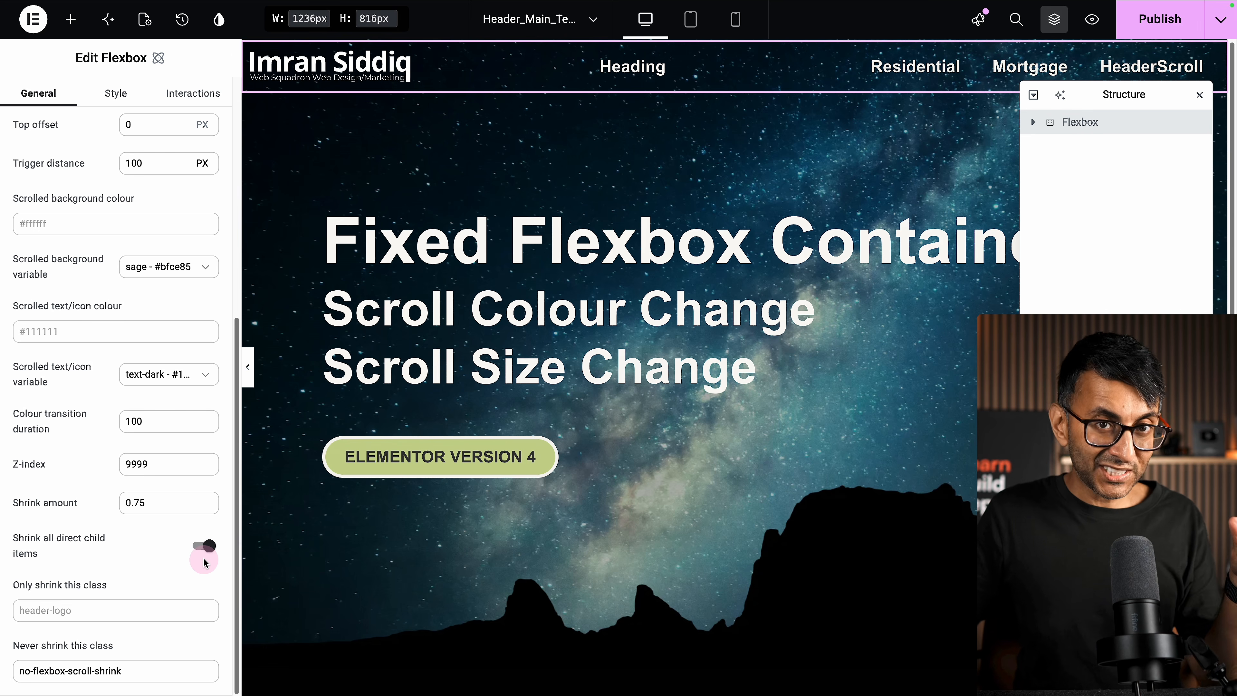
Copy the never-shrink class no-flexbox-scroll-shrink from the flexbox and add it to the WordPress Menu's CSS classes.
{"action": "left_click_drag", "start_coordinate": [128, 671], "coordinate": [12, 674]}
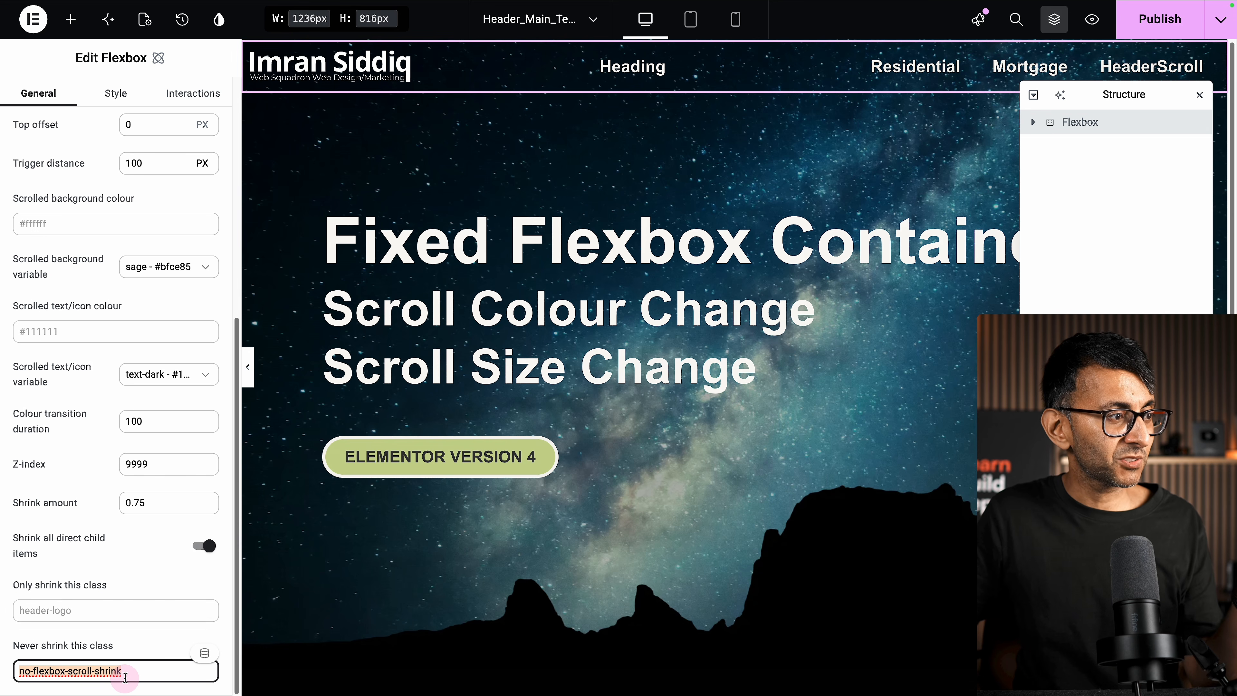
{"action": "left_click", "coordinate": [144, 512]}
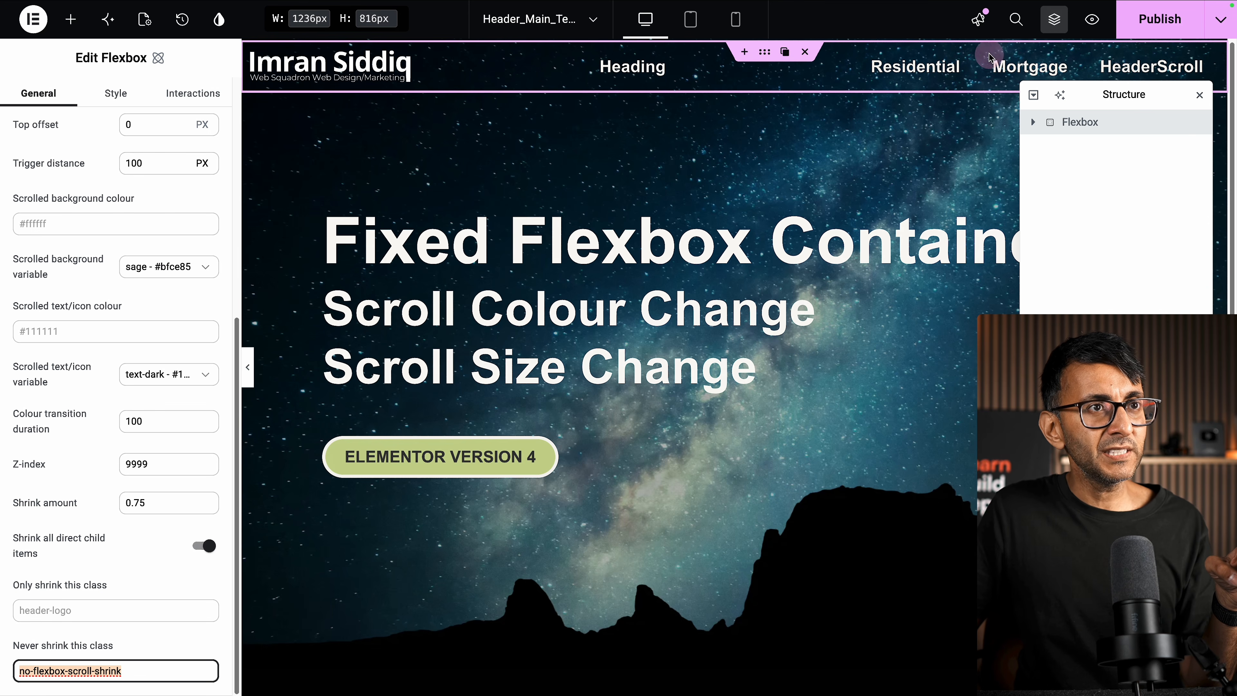
{"action": "left_click", "coordinate": [1206, 61]}
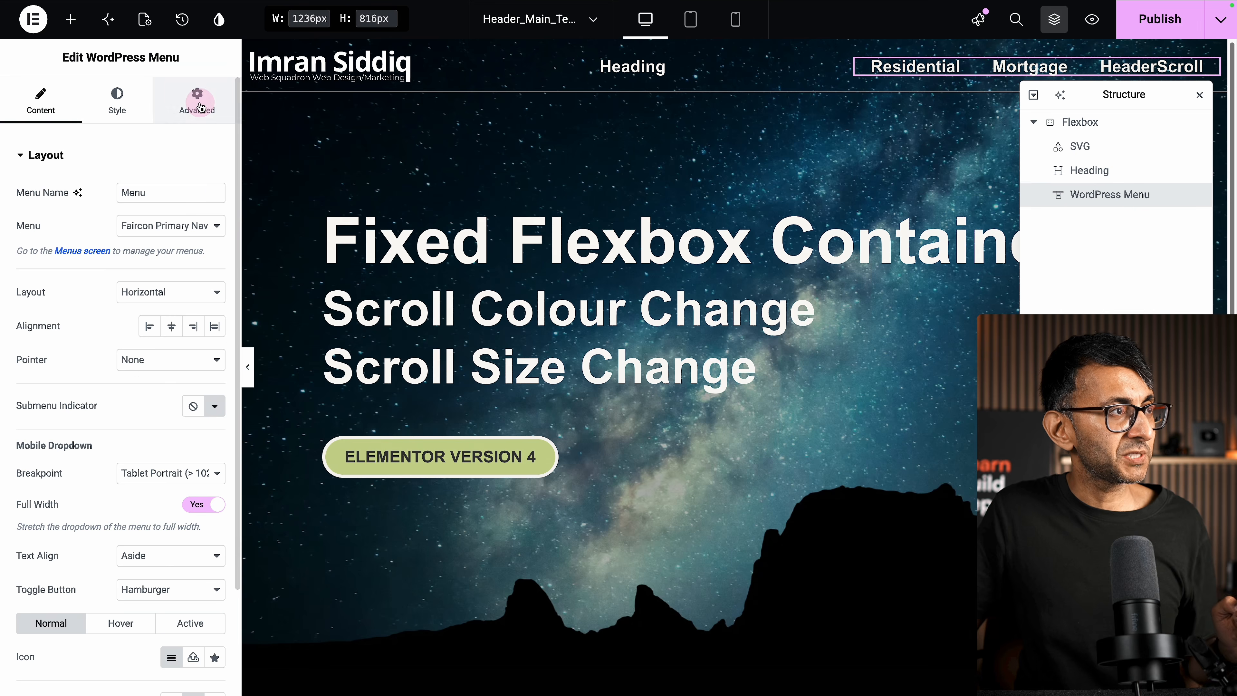
{"action": "left_click", "coordinate": [197, 100]}
{"action": "scroll", "coordinate": [195, 415], "scroll_direction": "down", "scroll_amount": 10}
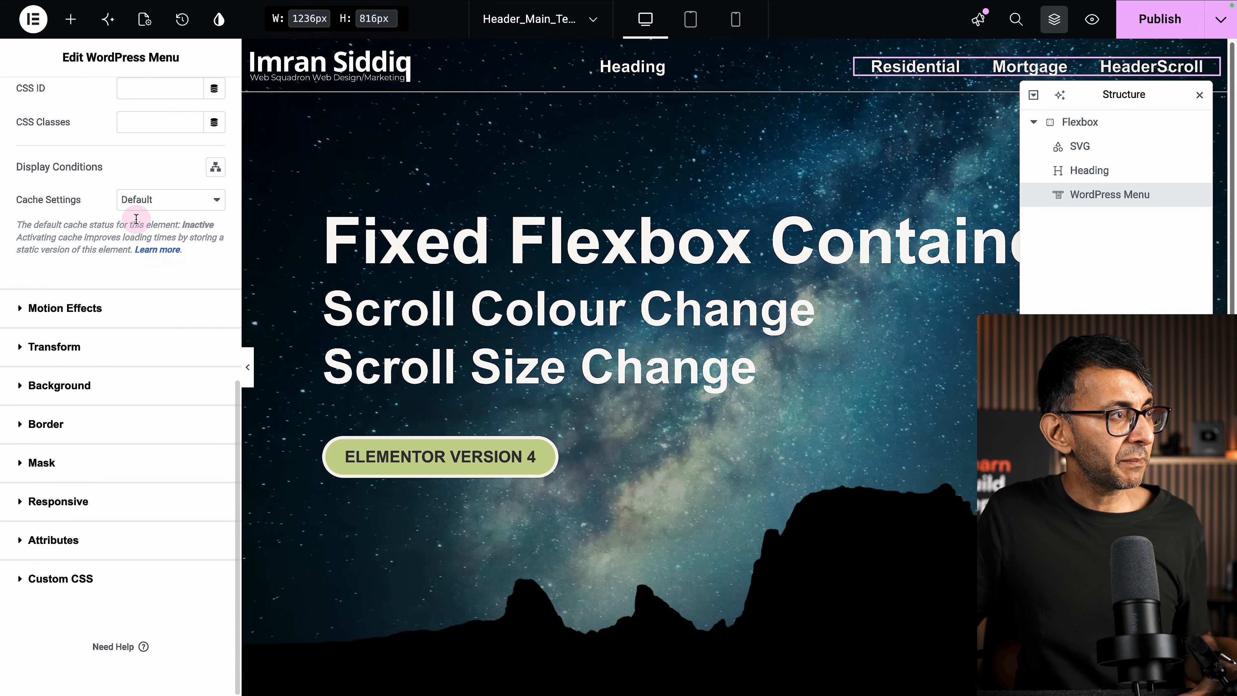
{"action": "scroll", "coordinate": [139, 212], "scroll_direction": "up", "scroll_amount": 1}
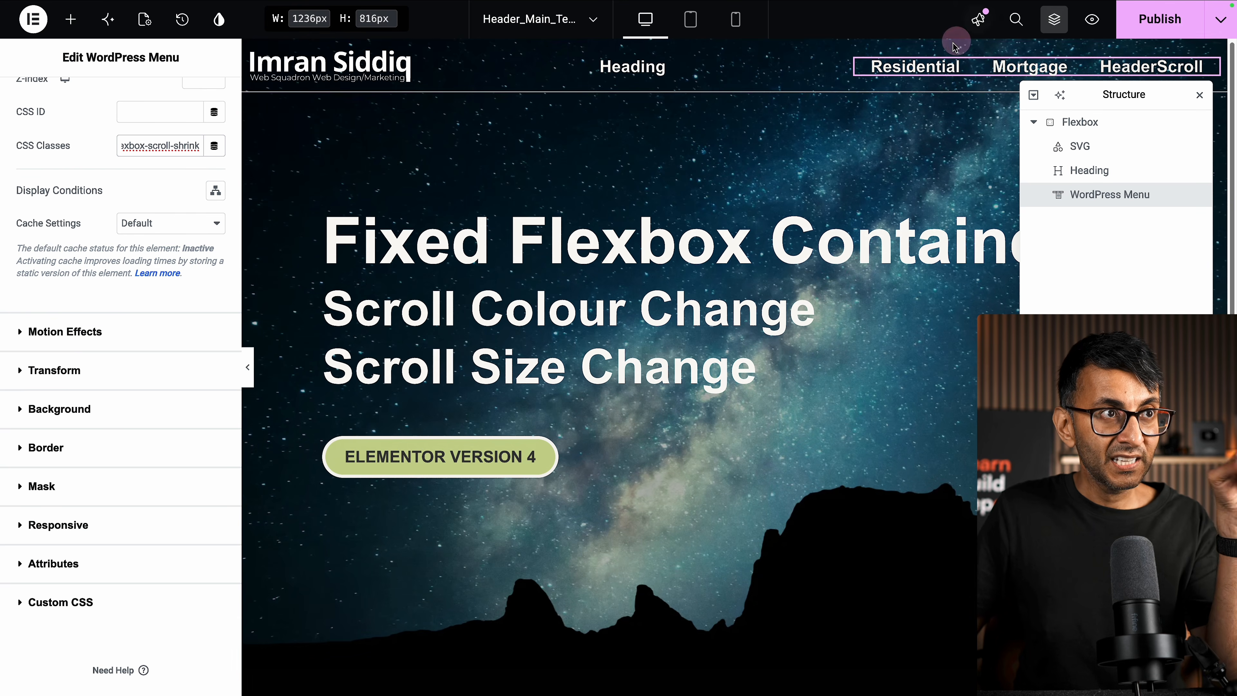
Add the existing class no-flexbox-scroll-shrink to the header's heading and collapse its typography settings.
{"action": "left_click", "coordinate": [661, 72]}
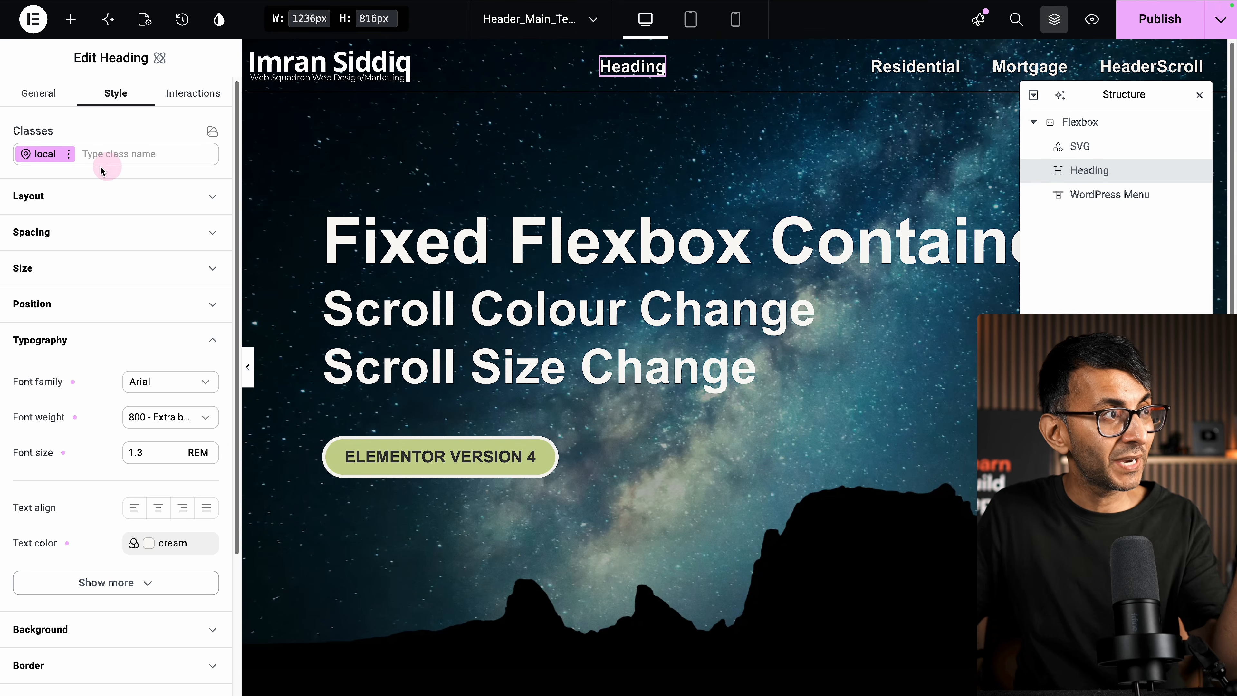
{"action": "left_click", "coordinate": [107, 153]}
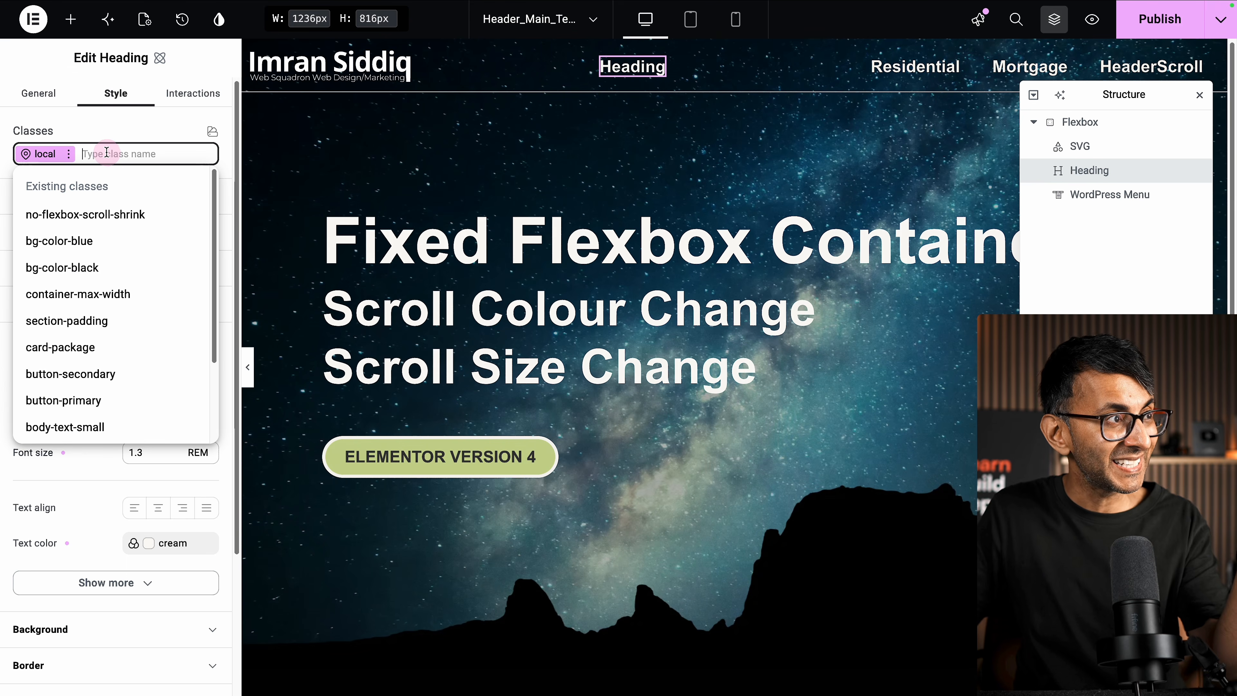
{"action": "left_click", "coordinate": [122, 214]}
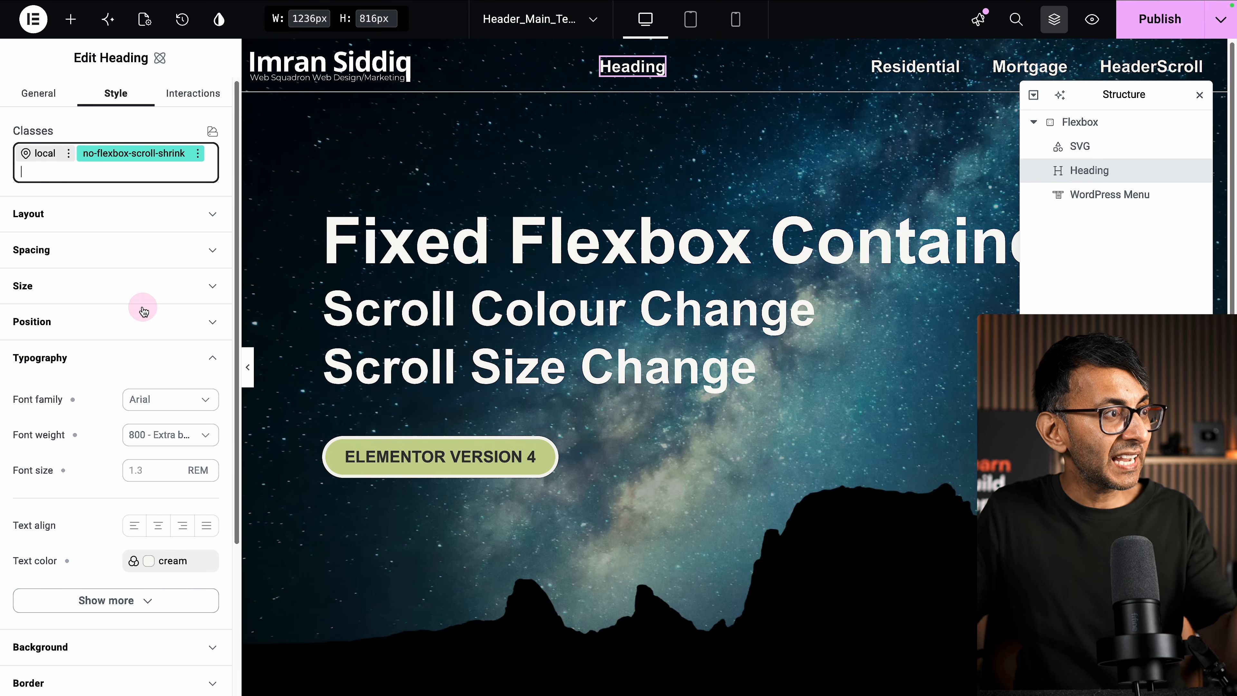
{"action": "left_click", "coordinate": [212, 357]}
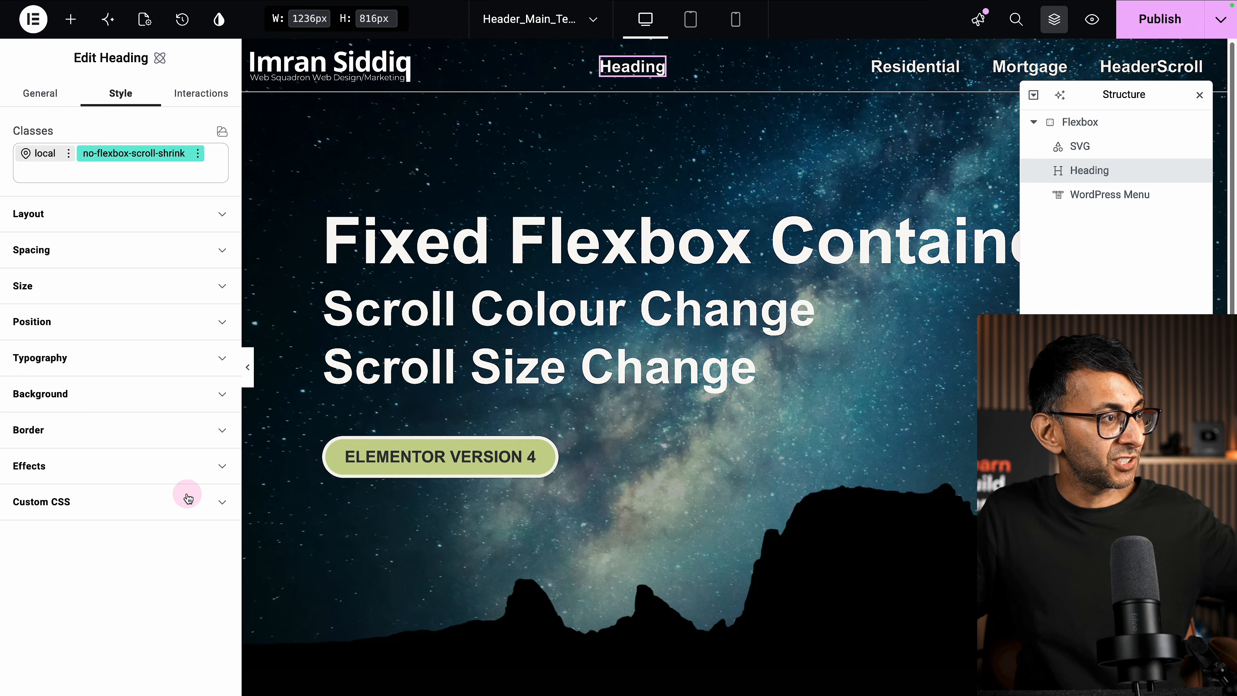
{"action": "left_click", "coordinate": [199, 97]}
{"action": "left_click", "coordinate": [115, 95]}
{"action": "left_click", "coordinate": [39, 93]}
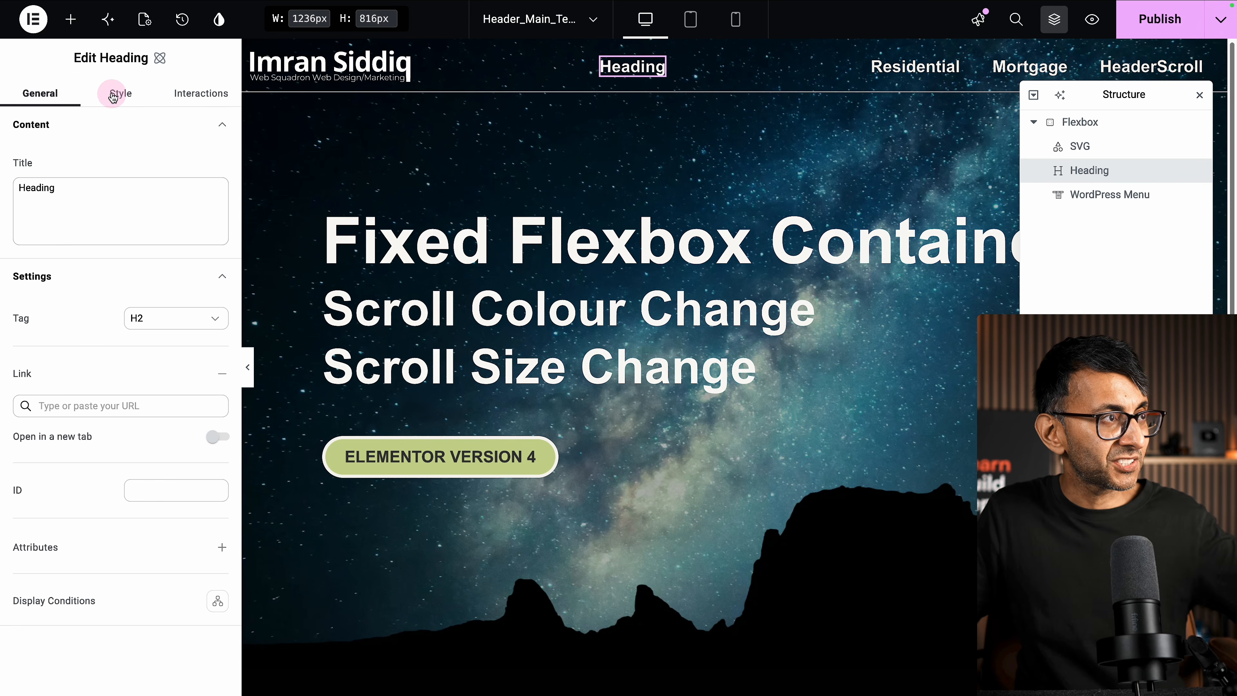
Check the heading's assigned classes, publish the header and test how its elements shrink when the page is scrolled.
{"action": "left_click", "coordinate": [113, 96]}
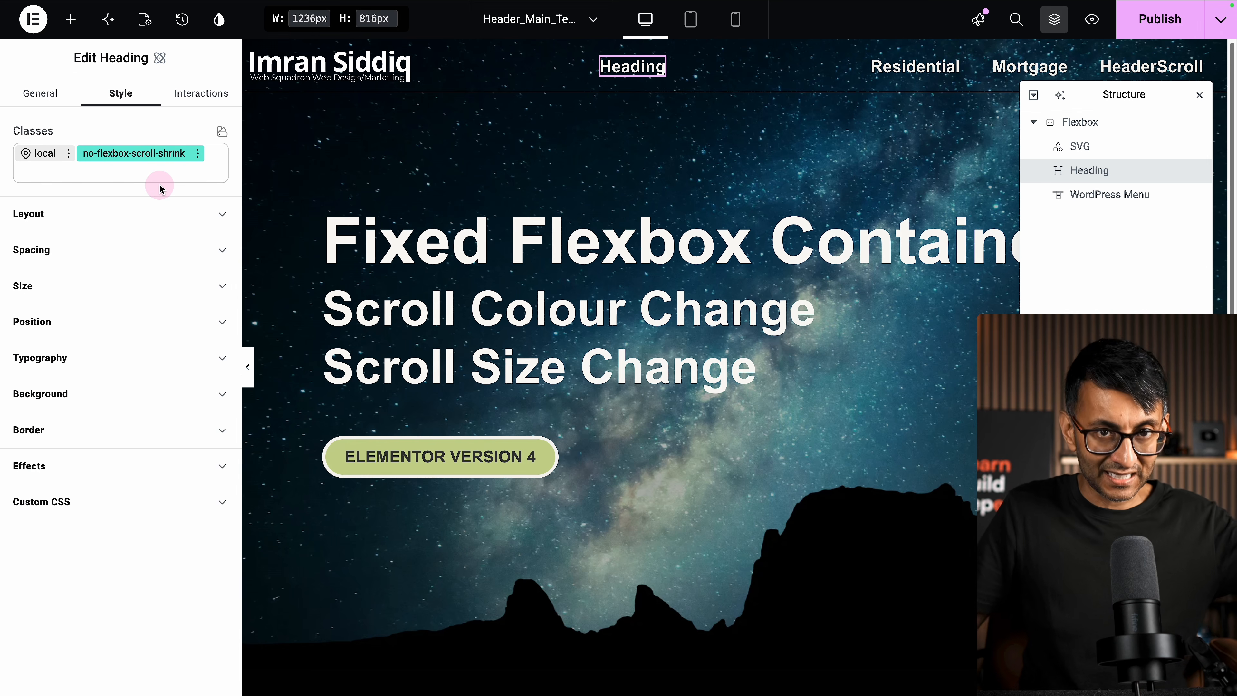
{"action": "left_click", "coordinate": [1159, 19]}
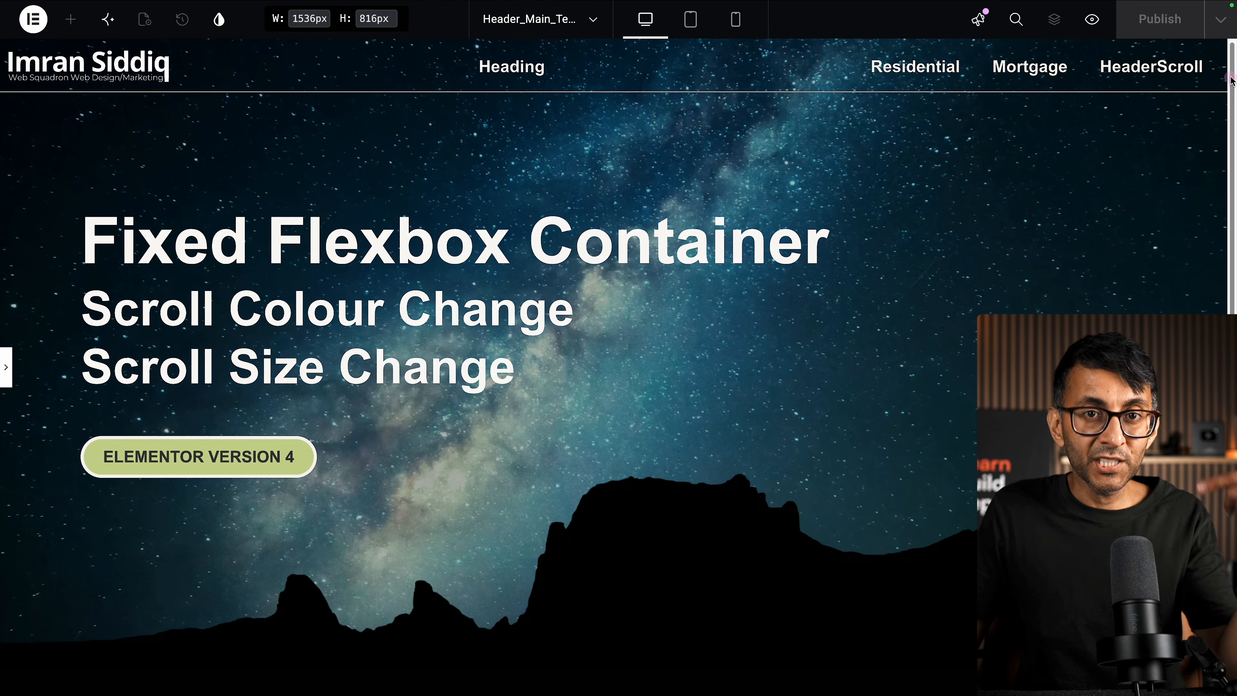
{"action": "left_click_drag", "start_coordinate": [1231, 81], "coordinate": [1231, 142]}
{"action": "scroll", "coordinate": [613, 367], "scroll_direction": "down", "scroll_amount": 1}
{"action": "scroll", "coordinate": [613, 367], "scroll_direction": "up", "scroll_amount": 2}
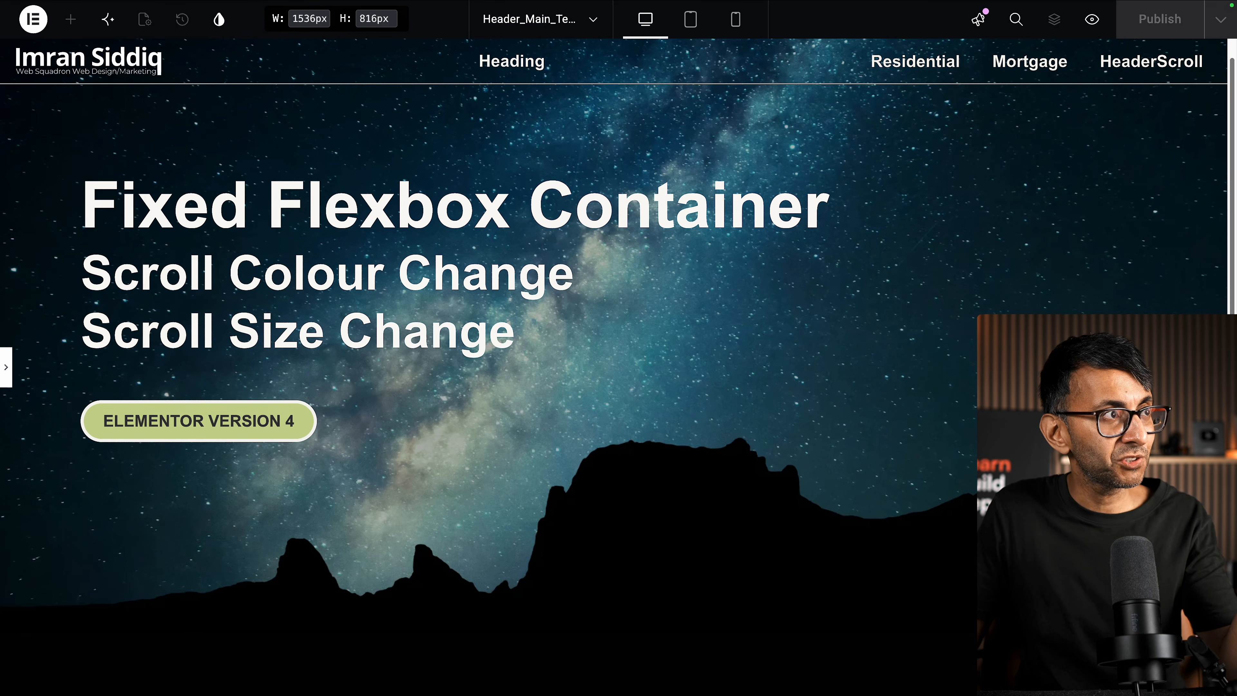
{"action": "scroll", "coordinate": [613, 339], "scroll_direction": "up", "scroll_amount": 1}
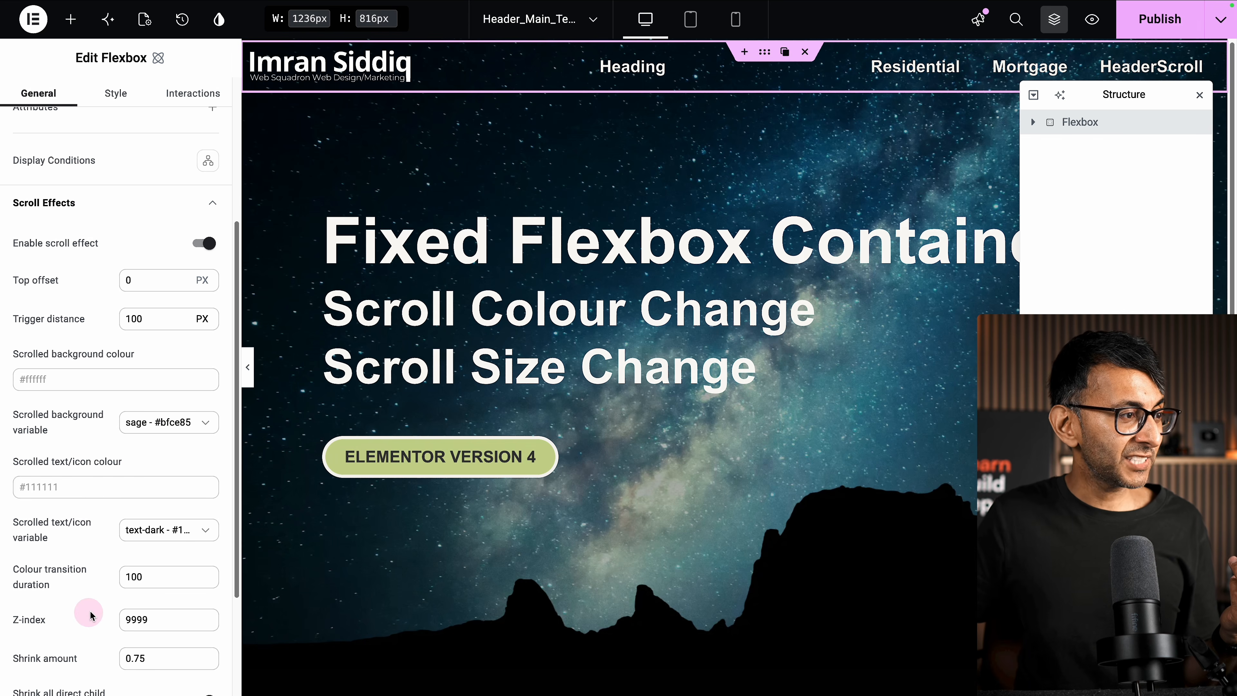
Remove the no-flexbox-scroll-shrink class from the header's heading.
{"action": "scroll", "coordinate": [88, 613], "scroll_direction": "down", "scroll_amount": 3}
{"action": "left_click", "coordinate": [662, 68]}
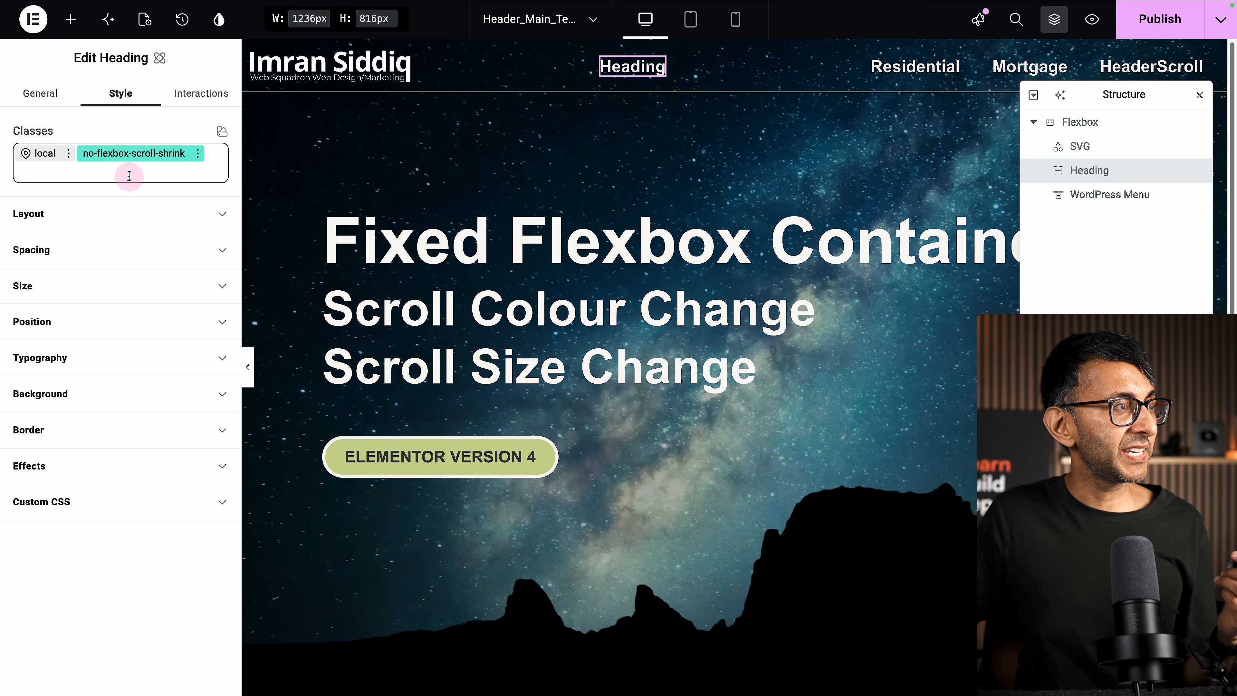
{"action": "left_click", "coordinate": [197, 153]}
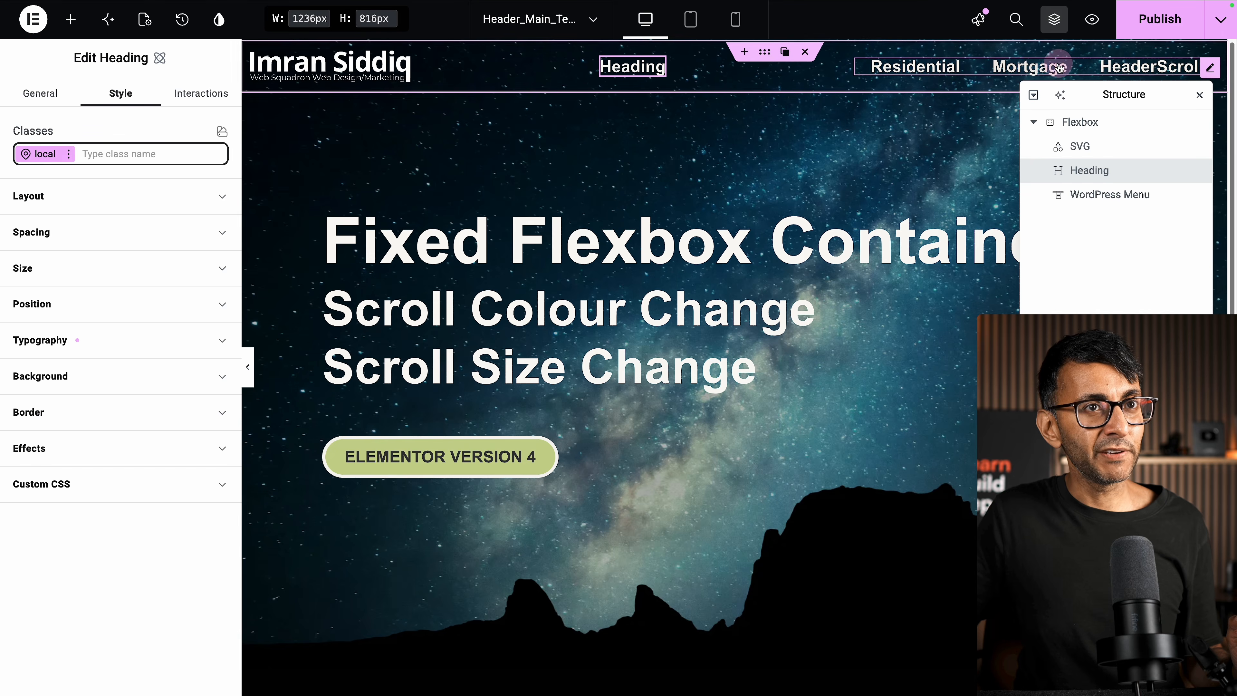
Clear the no-flexbox-scroll-shrink class from the WordPress Menu's CSS classes.
{"action": "left_click", "coordinate": [1122, 66]}
{"action": "scroll", "coordinate": [145, 511], "scroll_direction": "down", "scroll_amount": 1}
{"action": "scroll", "coordinate": [156, 487], "scroll_direction": "up", "scroll_amount": 1}
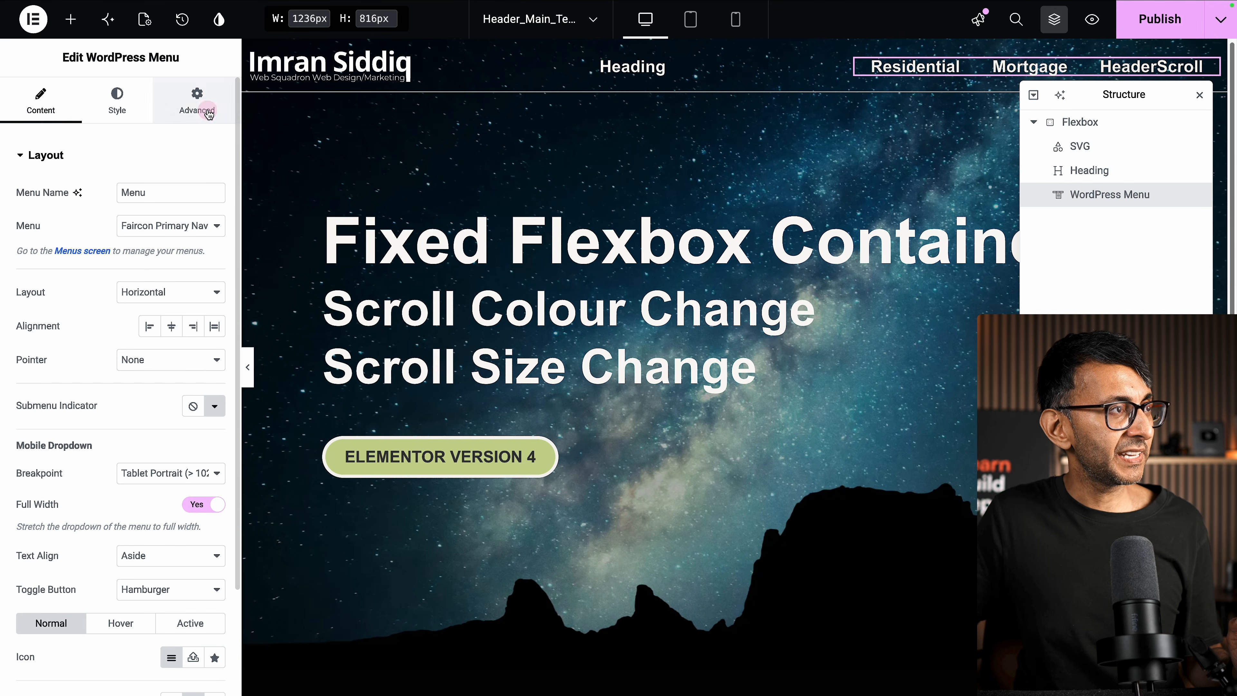
{"action": "left_click", "coordinate": [196, 103]}
{"action": "scroll", "coordinate": [156, 341], "scroll_direction": "down", "scroll_amount": 3}
{"action": "left_click", "coordinate": [157, 336]}
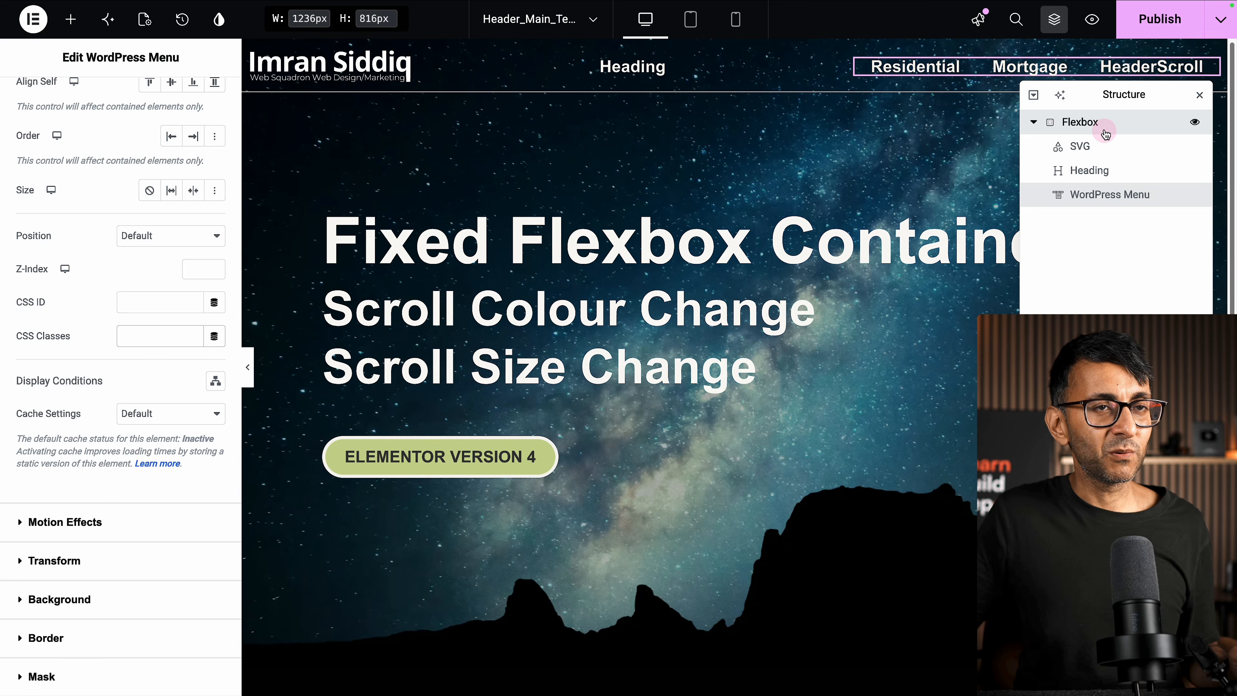
Select the header flexbox, look over its general settings and collapse its Scroll Effects section.
{"action": "left_click", "coordinate": [1104, 131]}
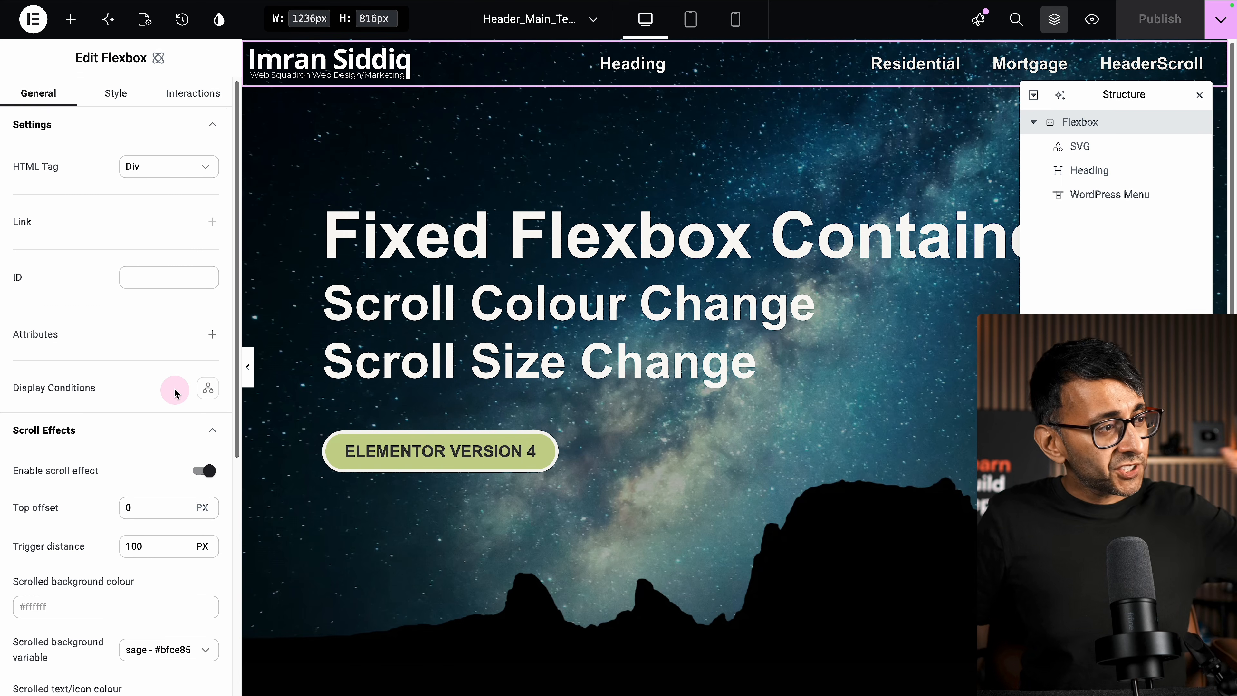
{"action": "scroll", "coordinate": [174, 390], "scroll_direction": "down", "scroll_amount": 1}
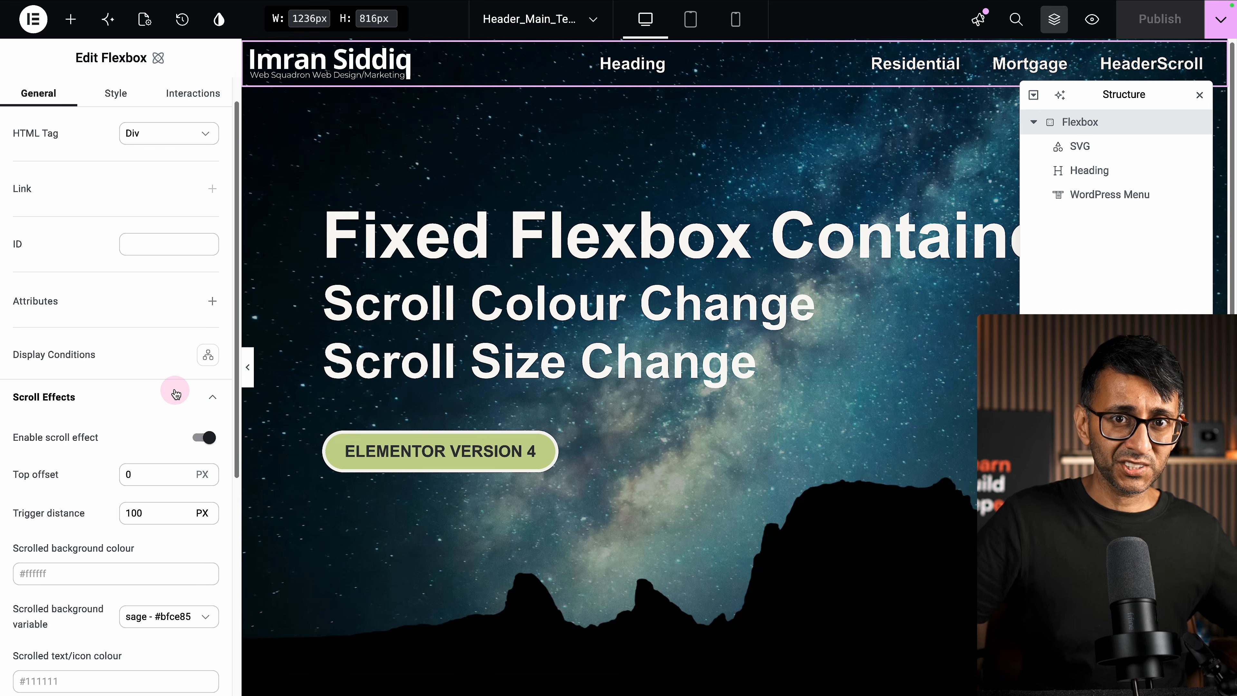
{"action": "left_click", "coordinate": [200, 398]}
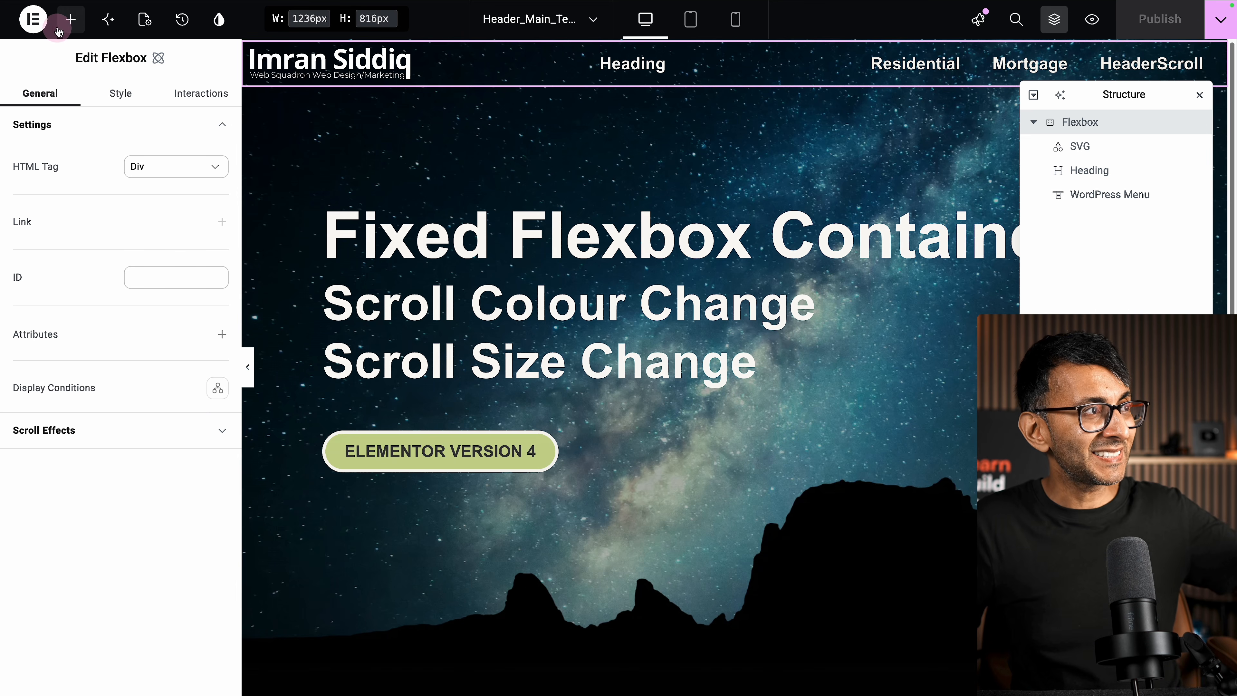
Show the available widgets and collapse the Site category to bring up the Atomic Elements.
{"action": "left_click", "coordinate": [69, 22]}
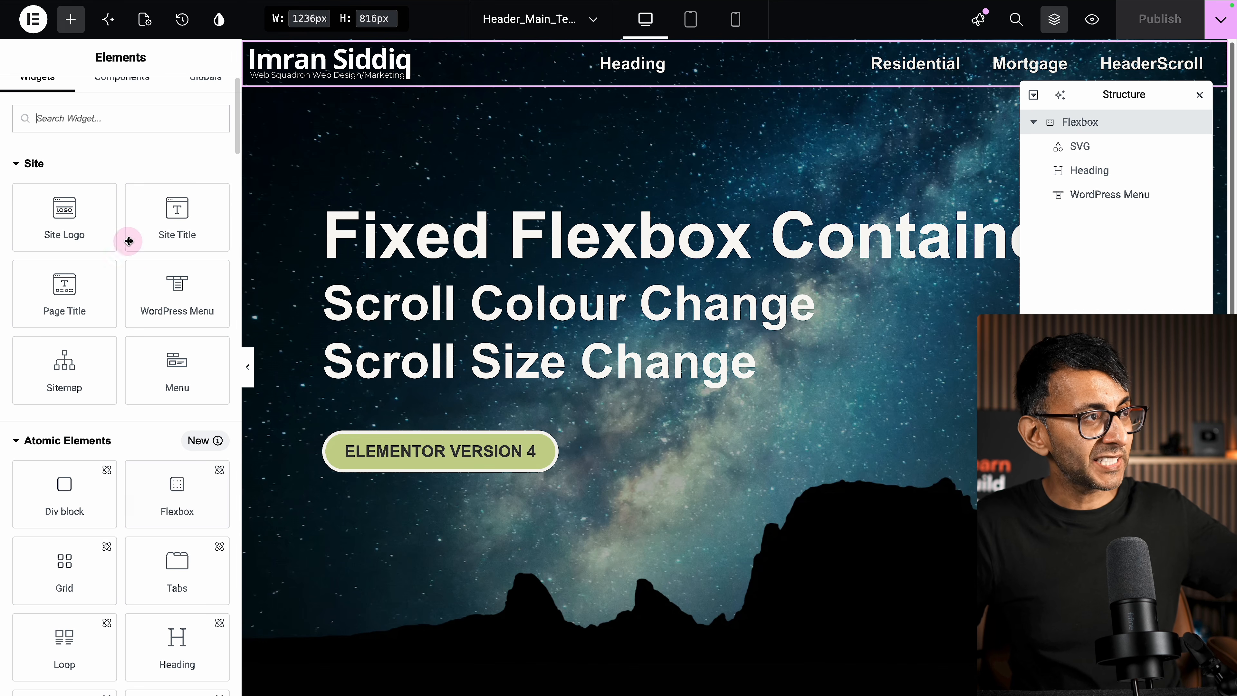
{"action": "left_click", "coordinate": [59, 162]}
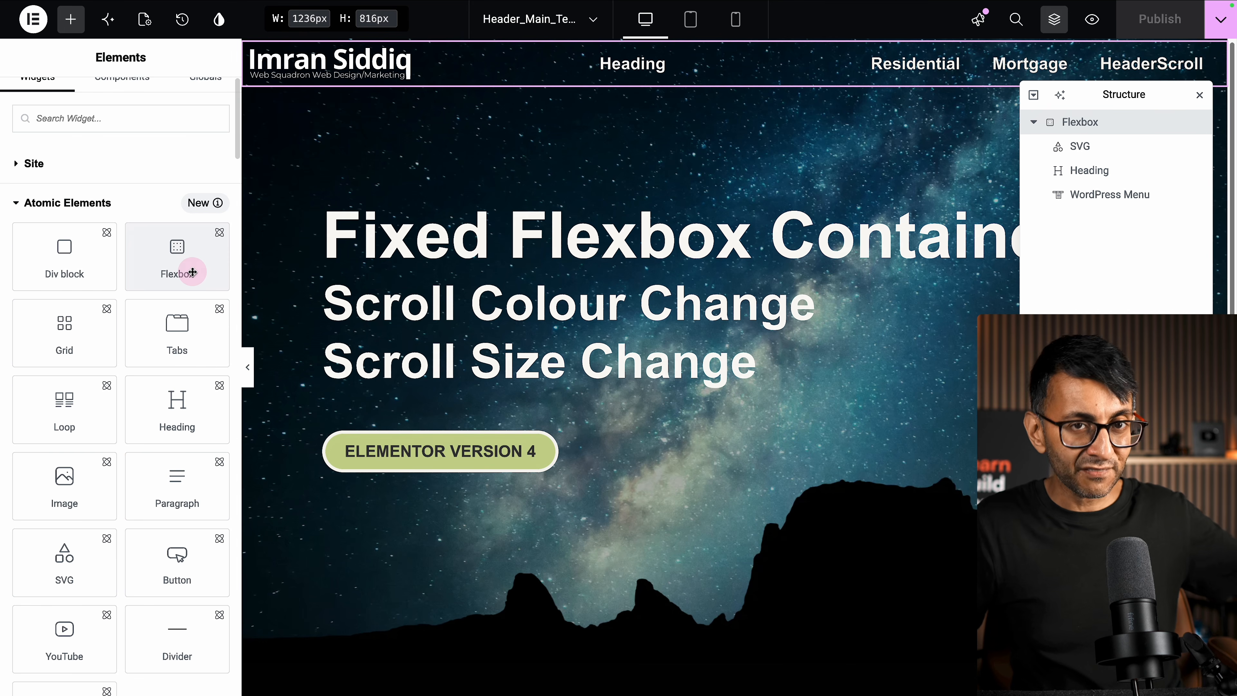